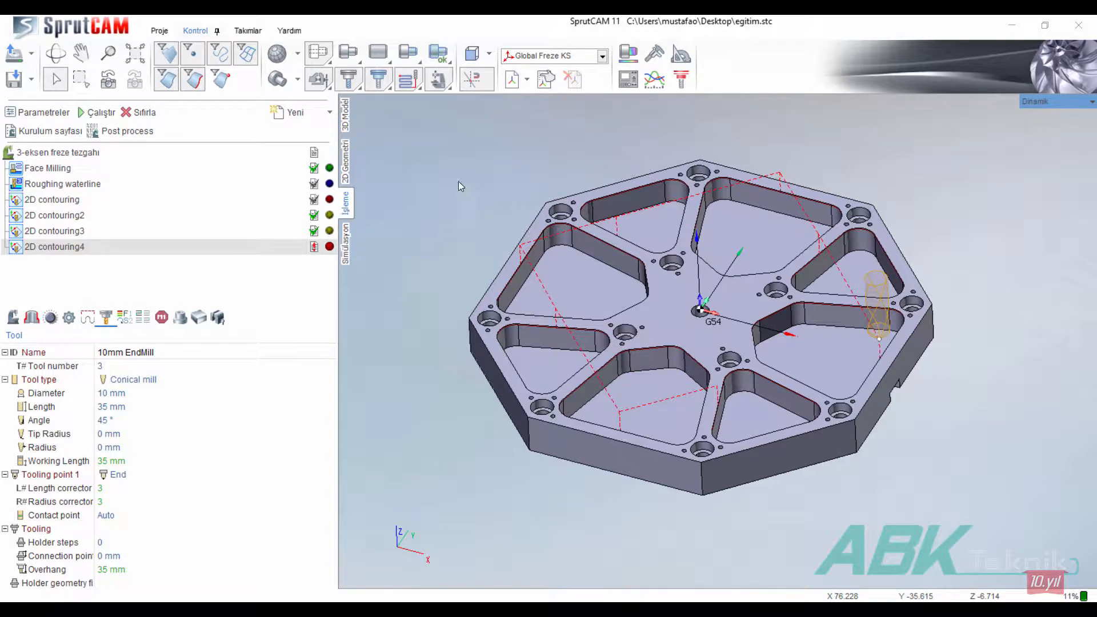
# - Create a new Hole machining operation with its default name
pyautogui.click(309, 114)
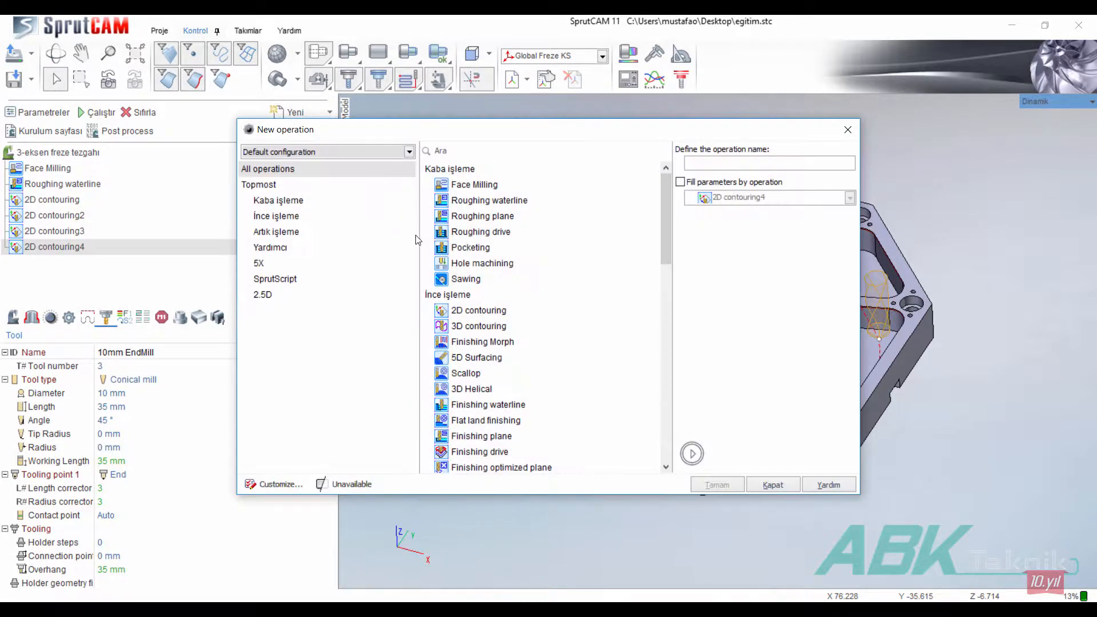
pyautogui.click(477, 264)
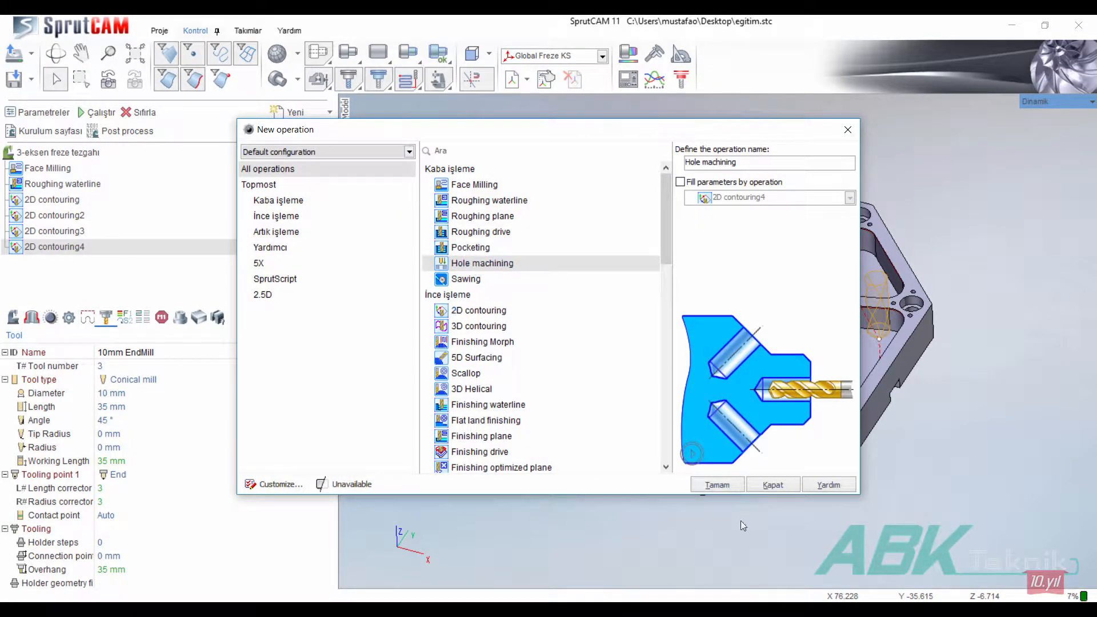
pyautogui.click(718, 484)
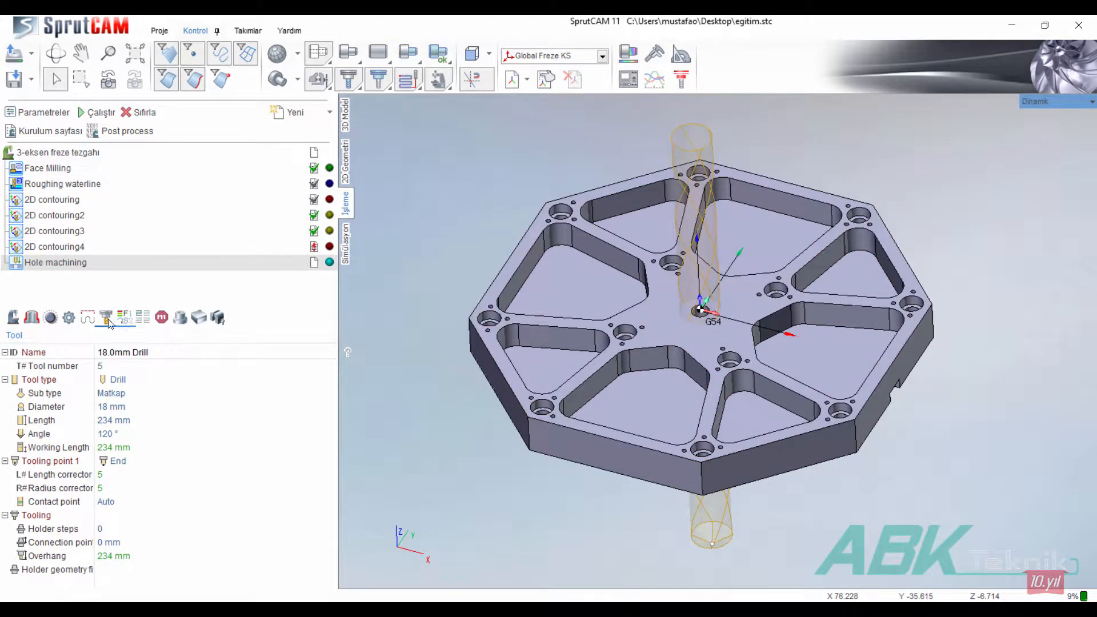
# - Add the small hole just below the counterbored hole at the plate's left corner to the operation's job assignment as a hole centre
pyautogui.click(32, 319)
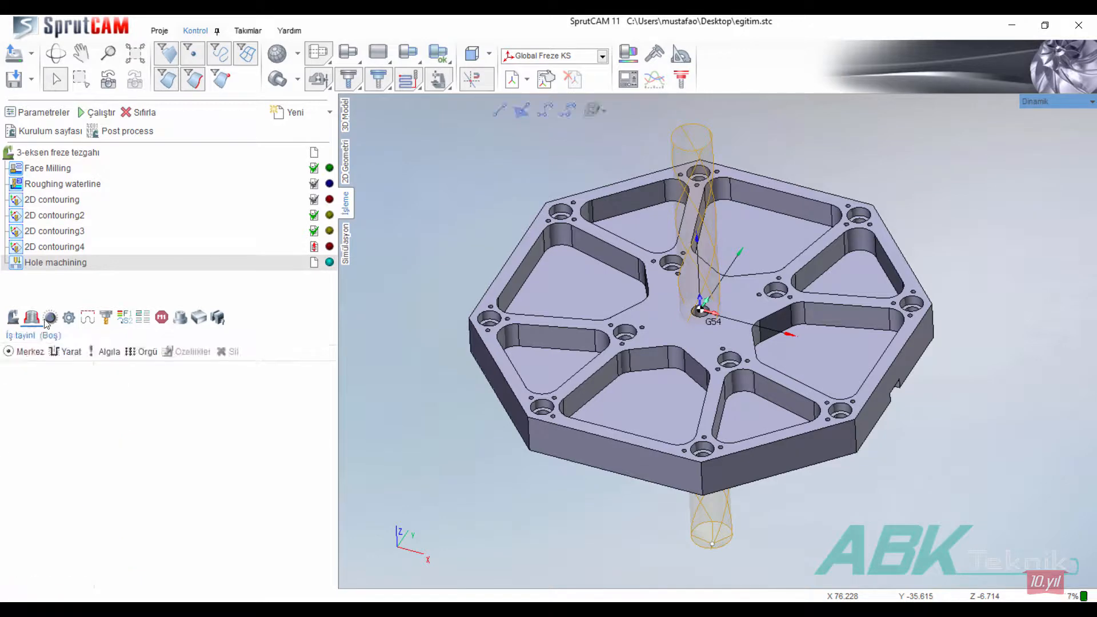
pyautogui.scroll(5, 481, 327)
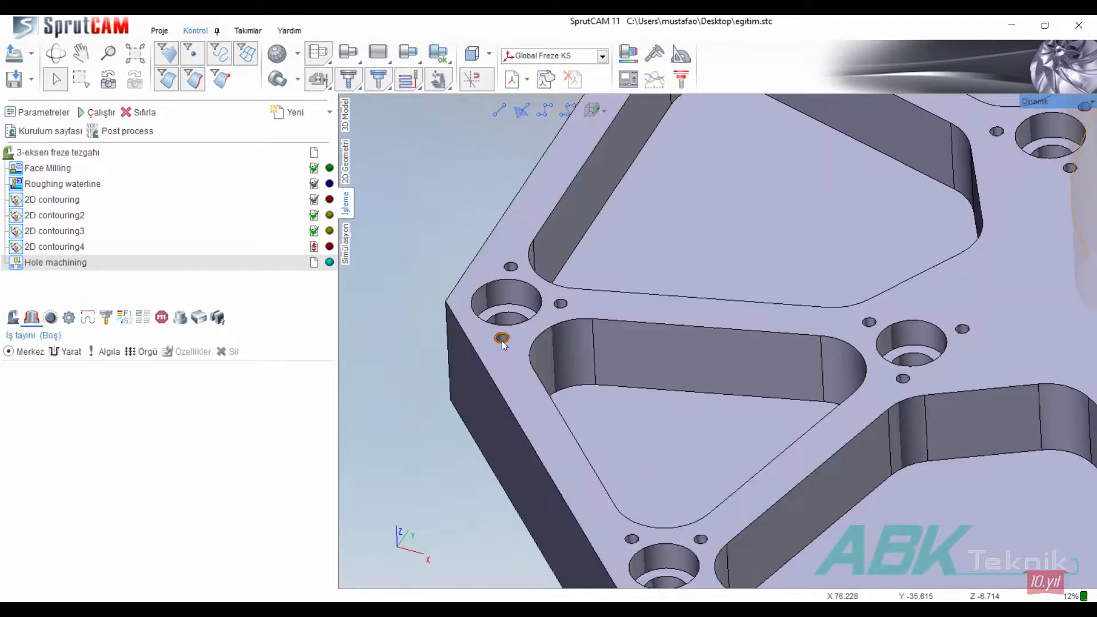
pyautogui.click(504, 340)
pyautogui.click(503, 341)
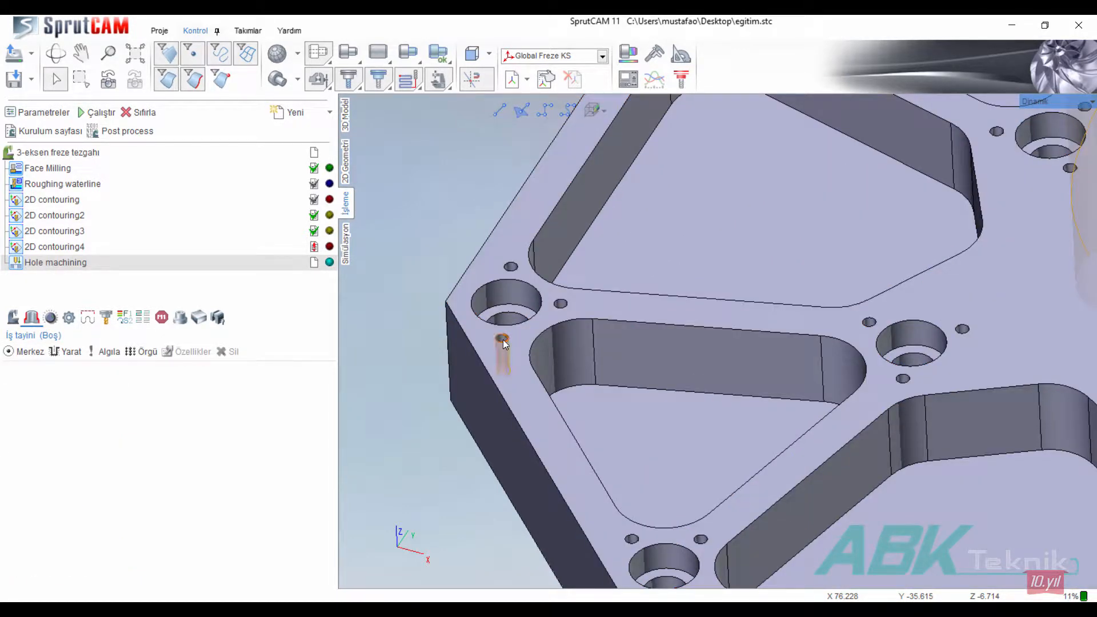
pyautogui.click(30, 351)
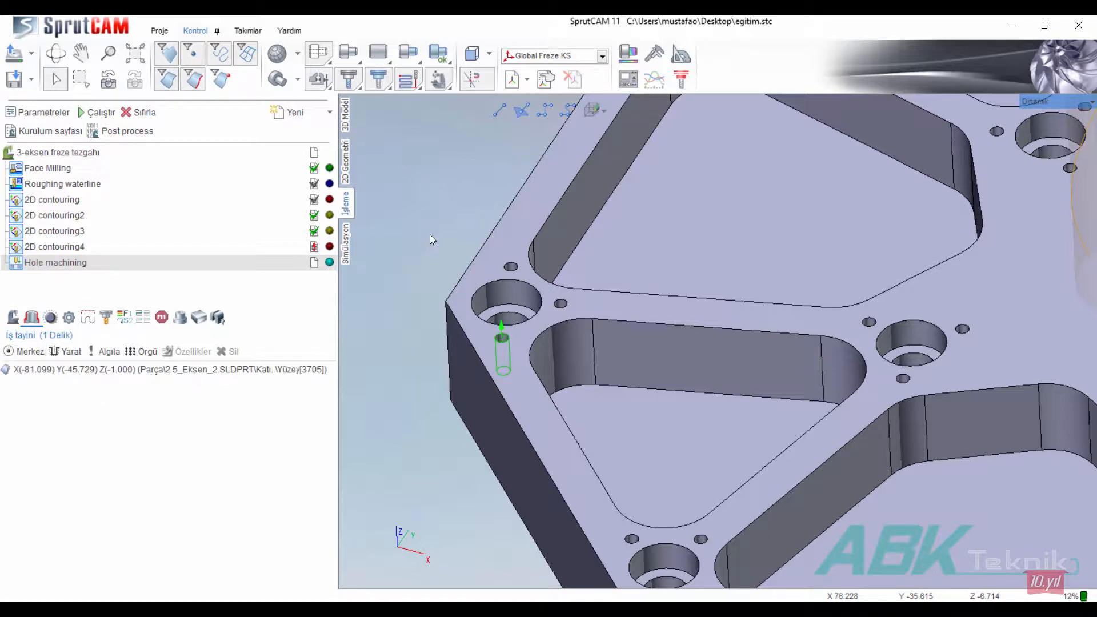
pyautogui.scroll(-5, 429, 238)
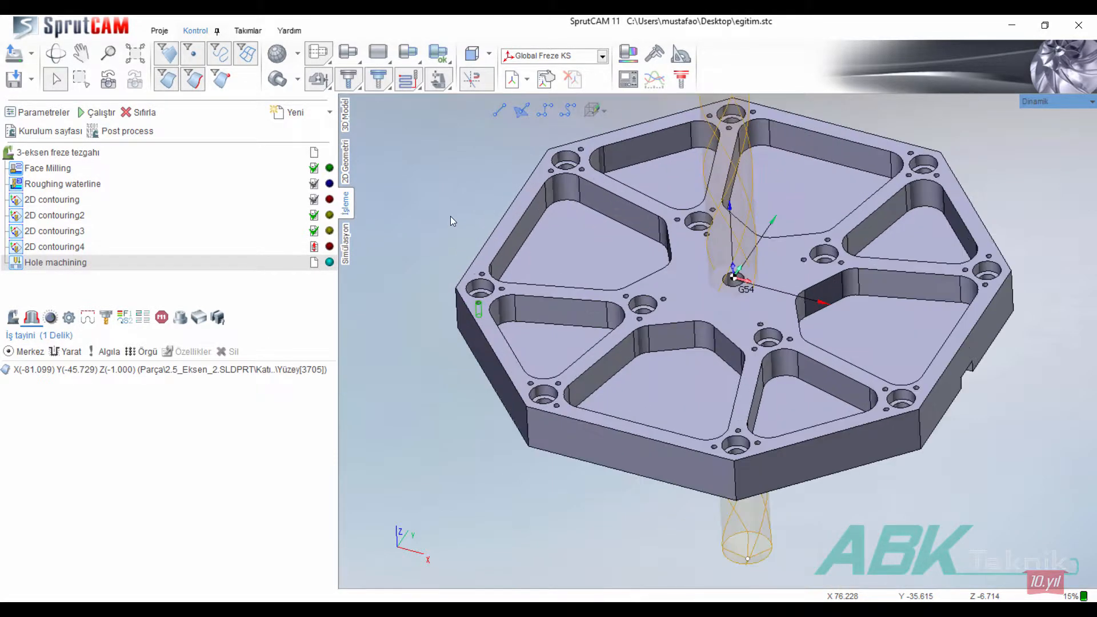
# - Inspect the diameter and depth of the small hole on the upper side of the same corner counterbore
pyautogui.scroll(5, 471, 291)
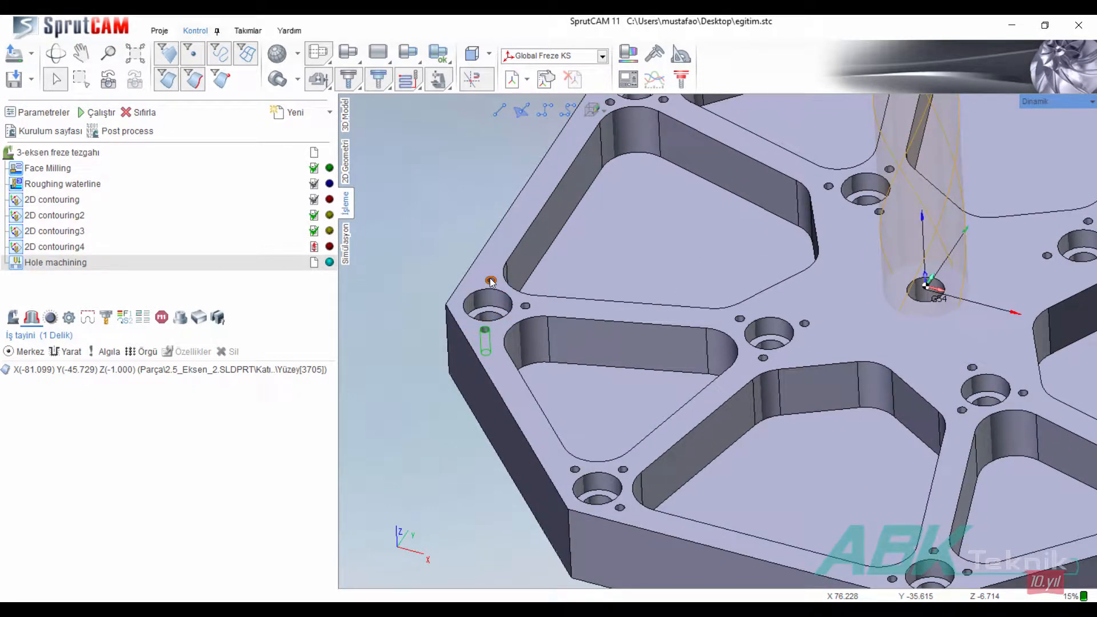
pyautogui.scroll(3, 491, 282)
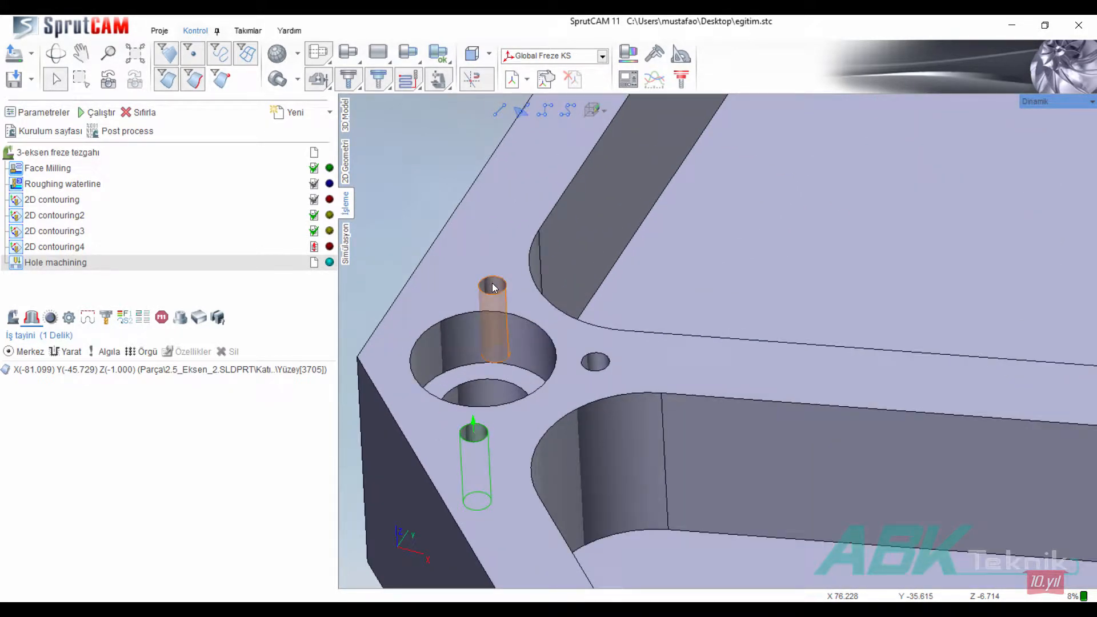
pyautogui.click(492, 283)
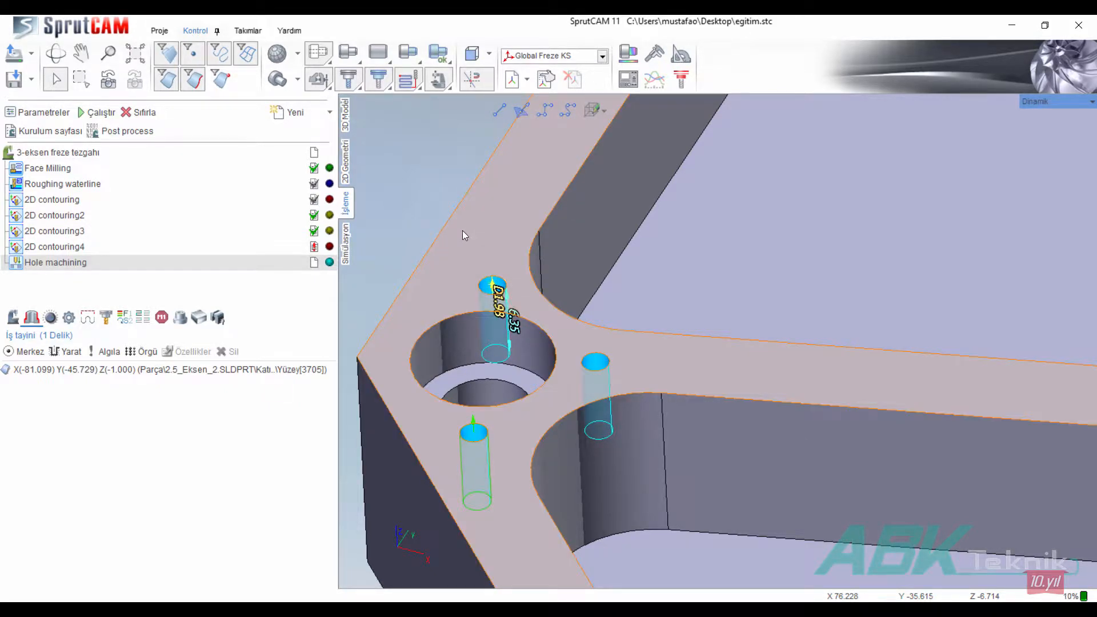
pyautogui.scroll(-10, 462, 231)
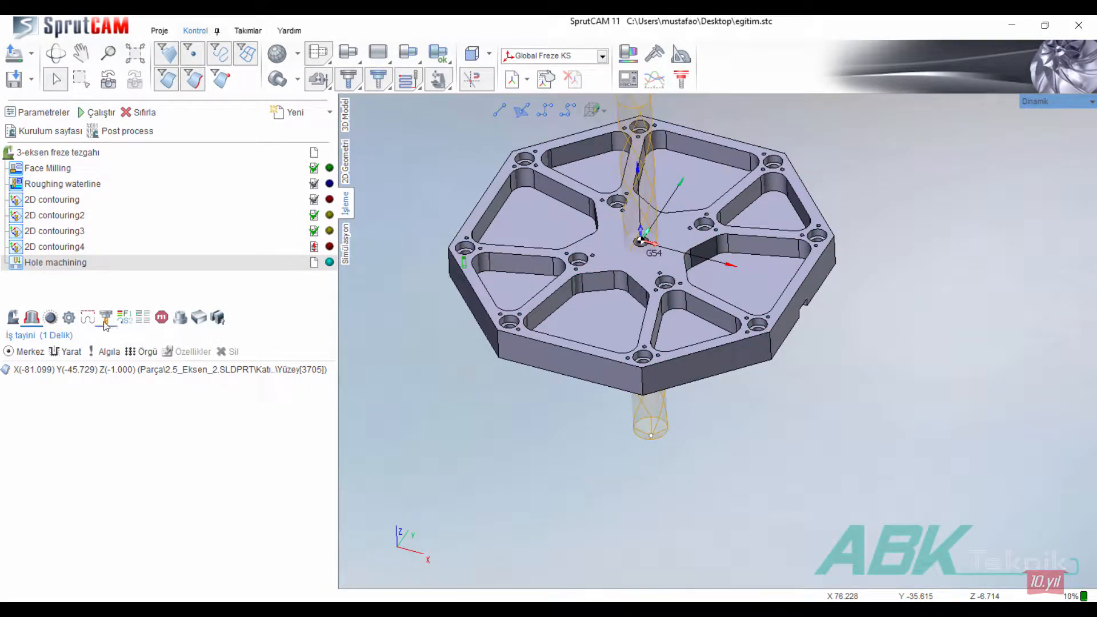
# - Set the hole machining drill's diameter to 2 mm and calculate the operation's toolpath
pyautogui.click(106, 319)
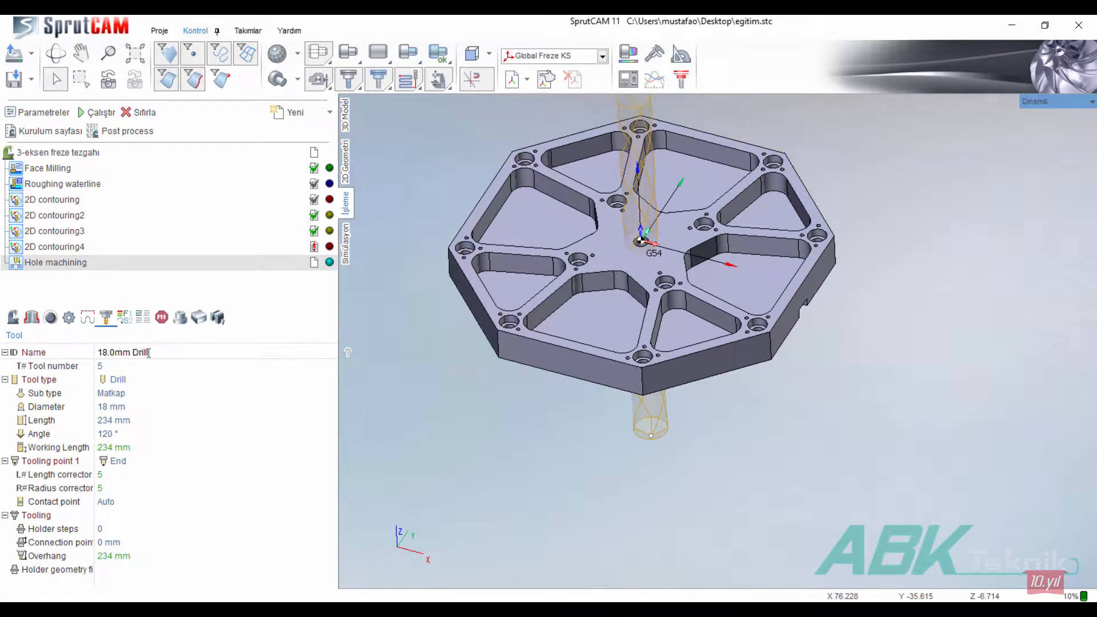
pyautogui.click(153, 406)
pyautogui.write('2')
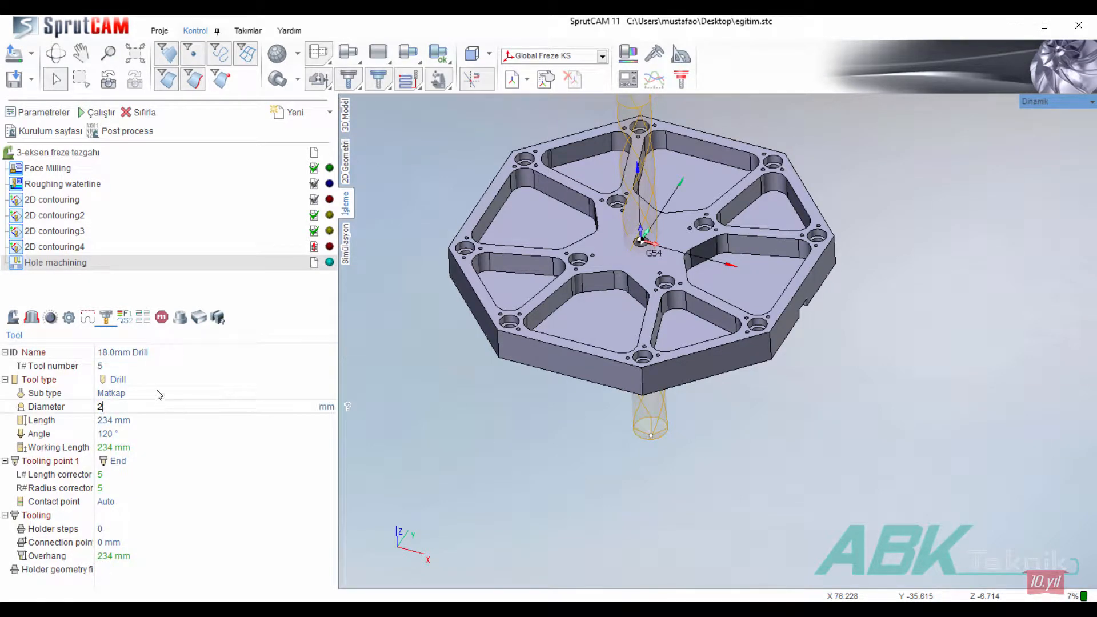
pyautogui.press('Return')
pyautogui.click(101, 114)
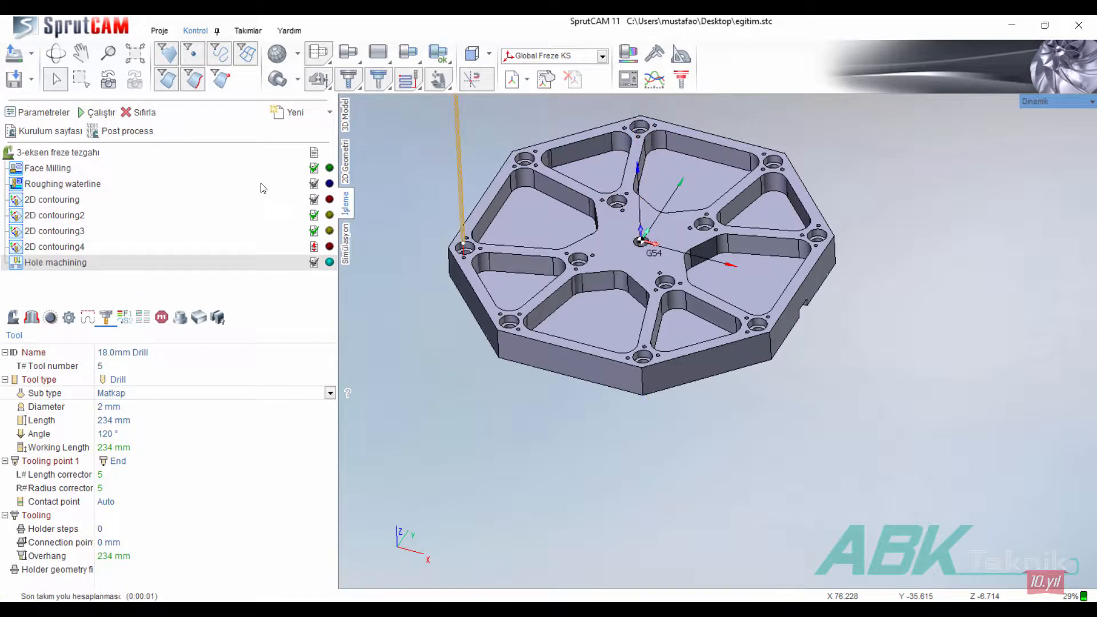
# - Simulate the single-hole drilling on the workpiece and return to the machining operations
pyautogui.click(346, 243)
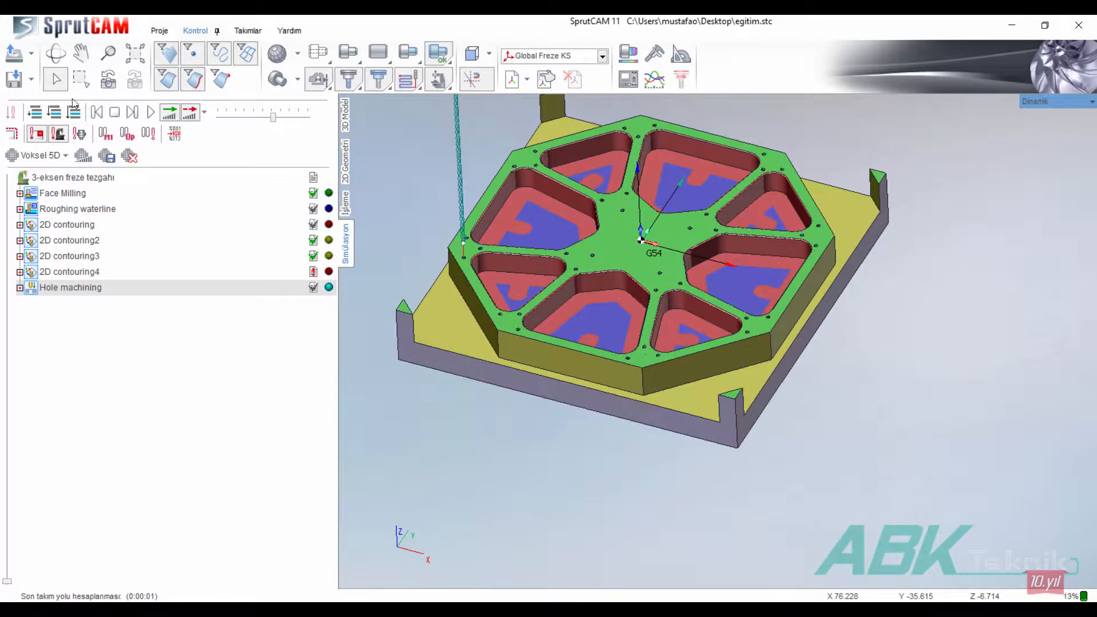
pyautogui.click(56, 115)
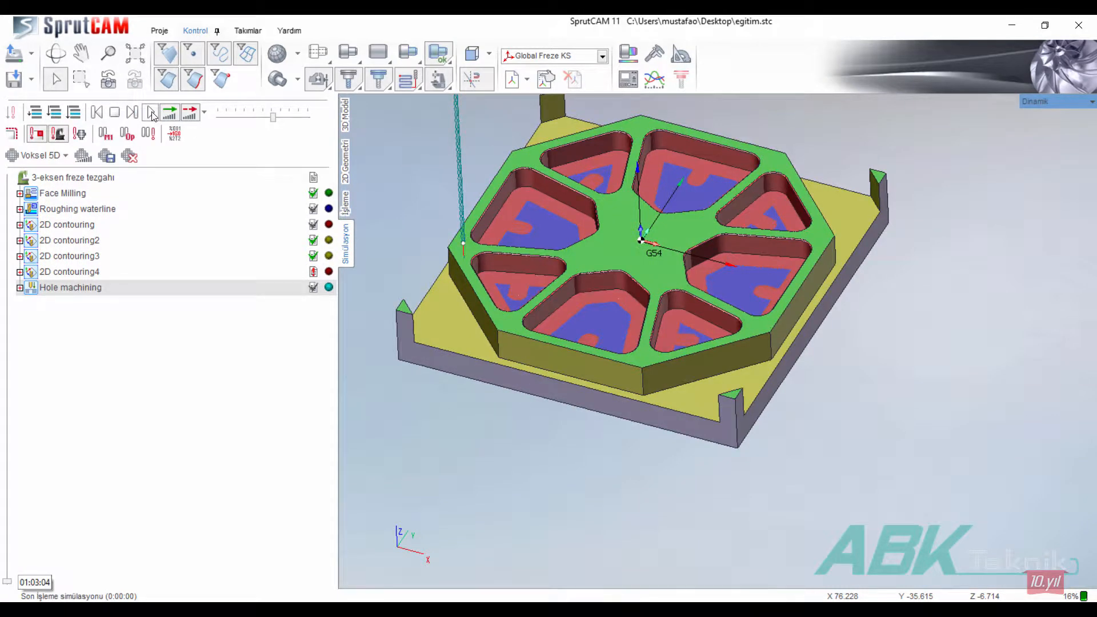
pyautogui.click(346, 203)
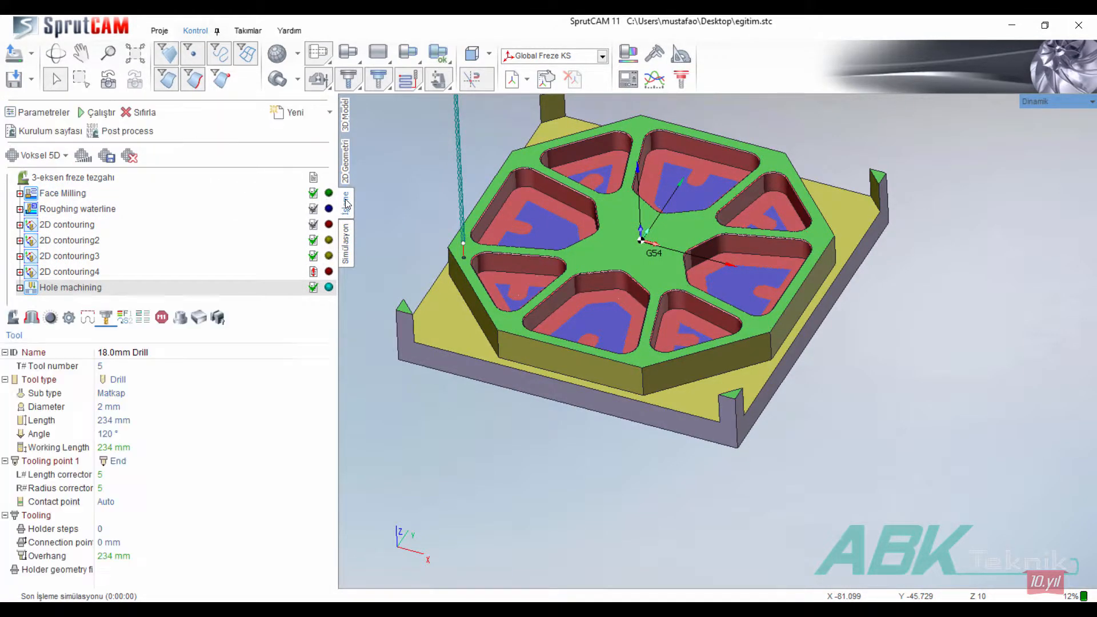
# - Remove the assigned single hole from the Hole machining operation's job assignment
pyautogui.click(36, 318)
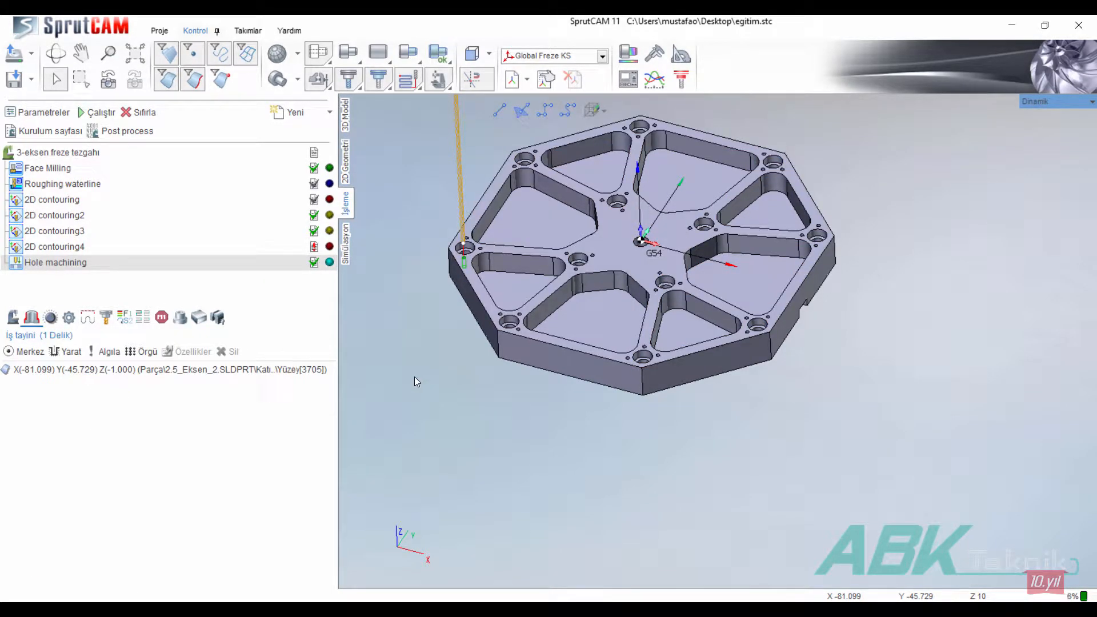
pyautogui.click(149, 370)
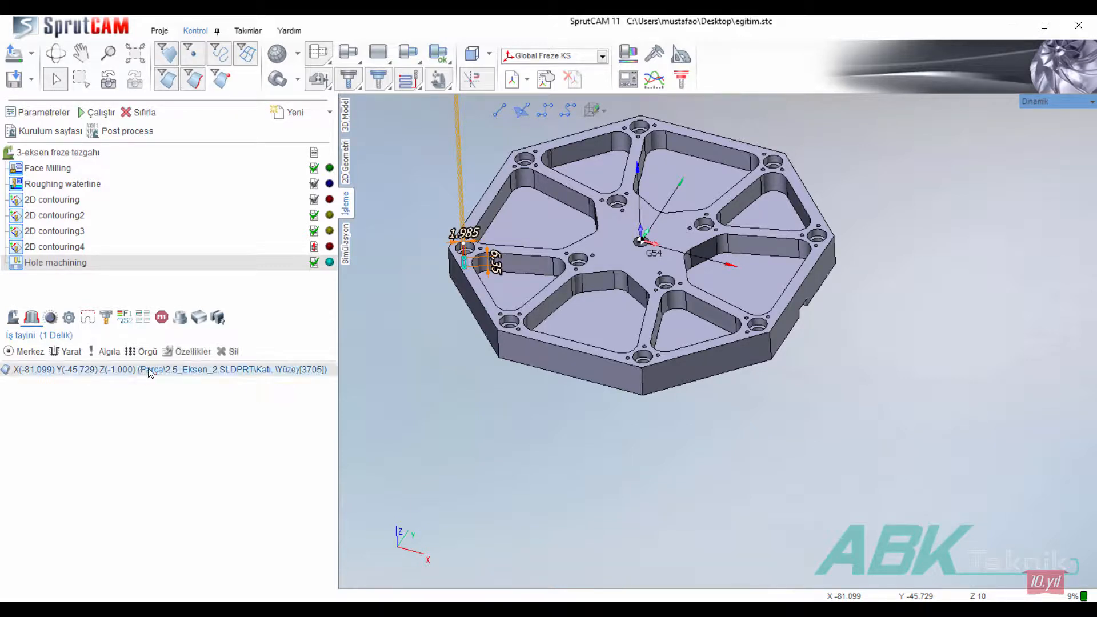
pyautogui.click(232, 351)
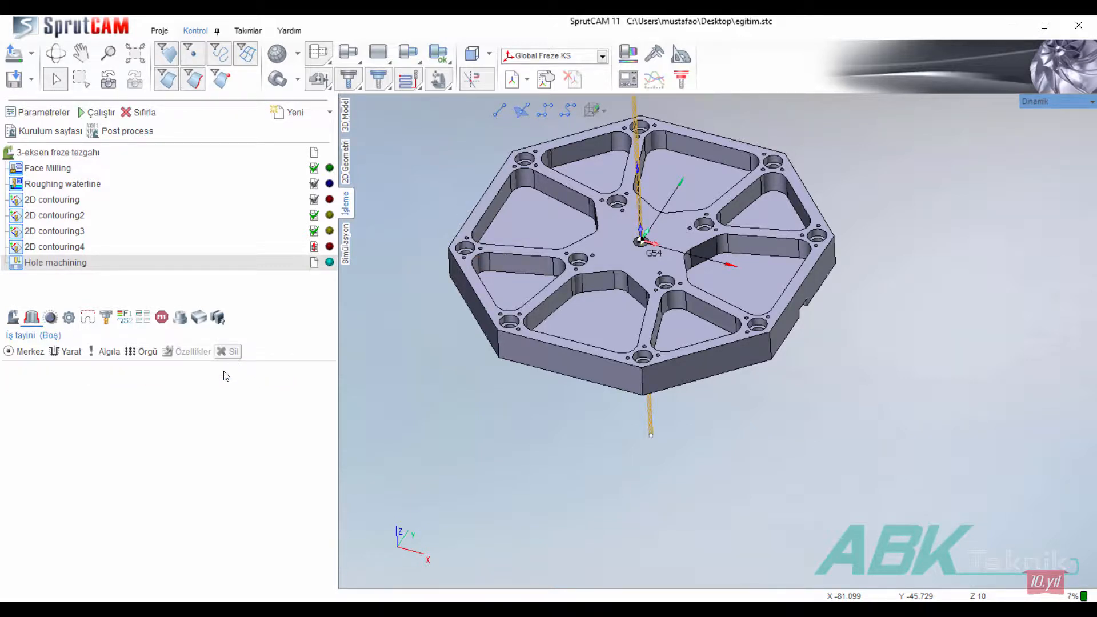
# - Start automatic hole detection for through and blind holes with a minimum diameter of 5 and a maximum of 20
pyautogui.click(103, 352)
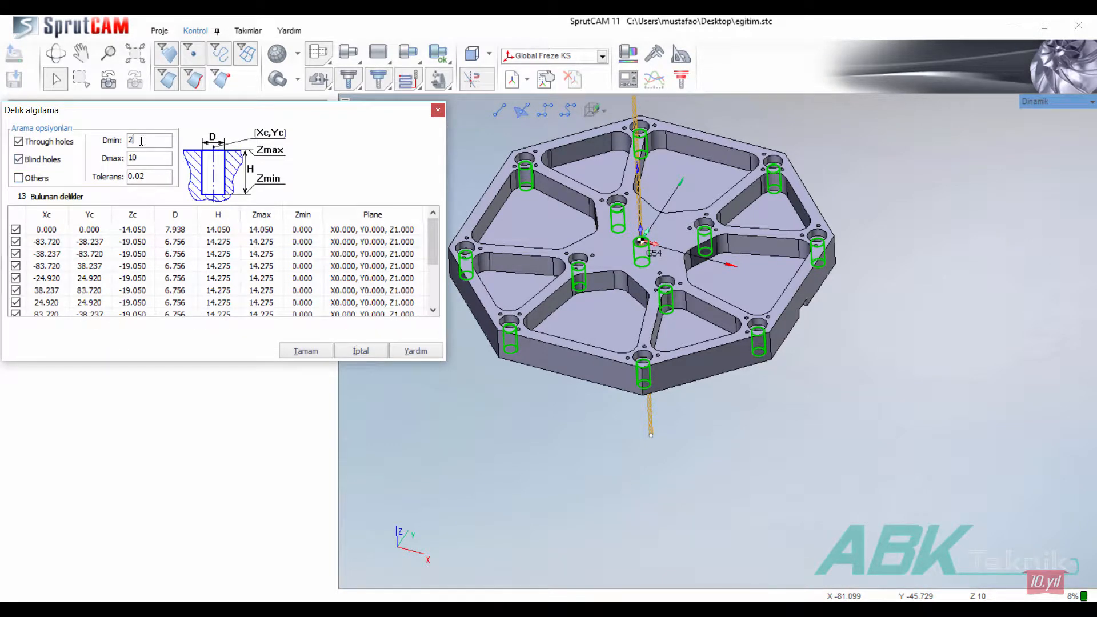
pyautogui.press('Tab')
pyautogui.hotkey('shift', 'Tab')
pyautogui.write('5')
pyautogui.moveTo(143, 158); pyautogui.dragTo(124, 161)
pyautogui.write('20')
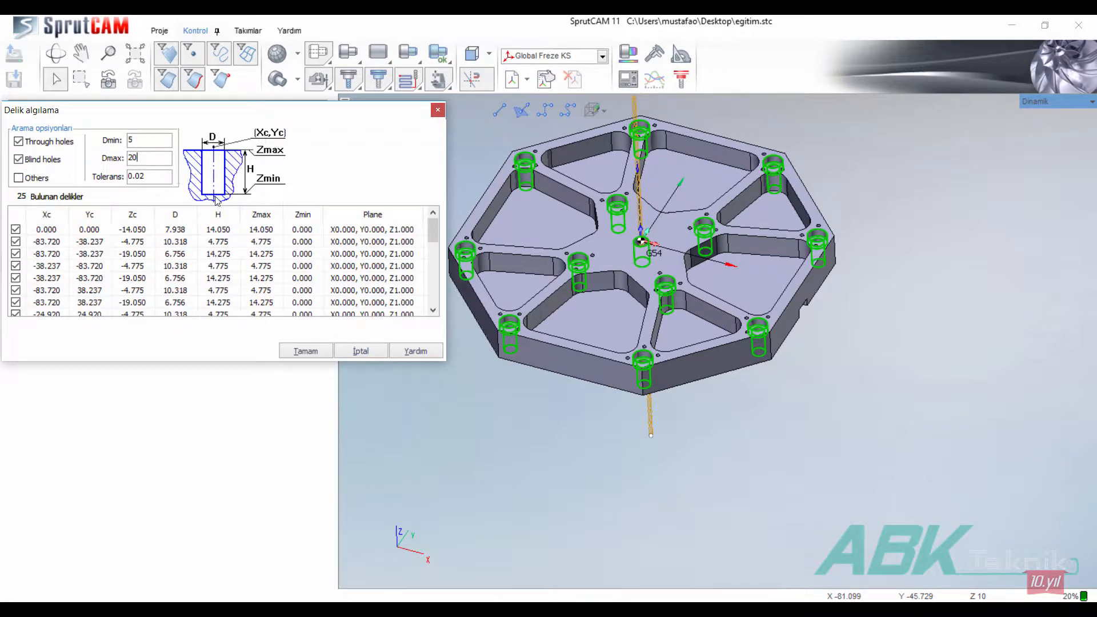
pyautogui.scroll(-2, 569, 187)
pyautogui.scroll(4, 569, 187)
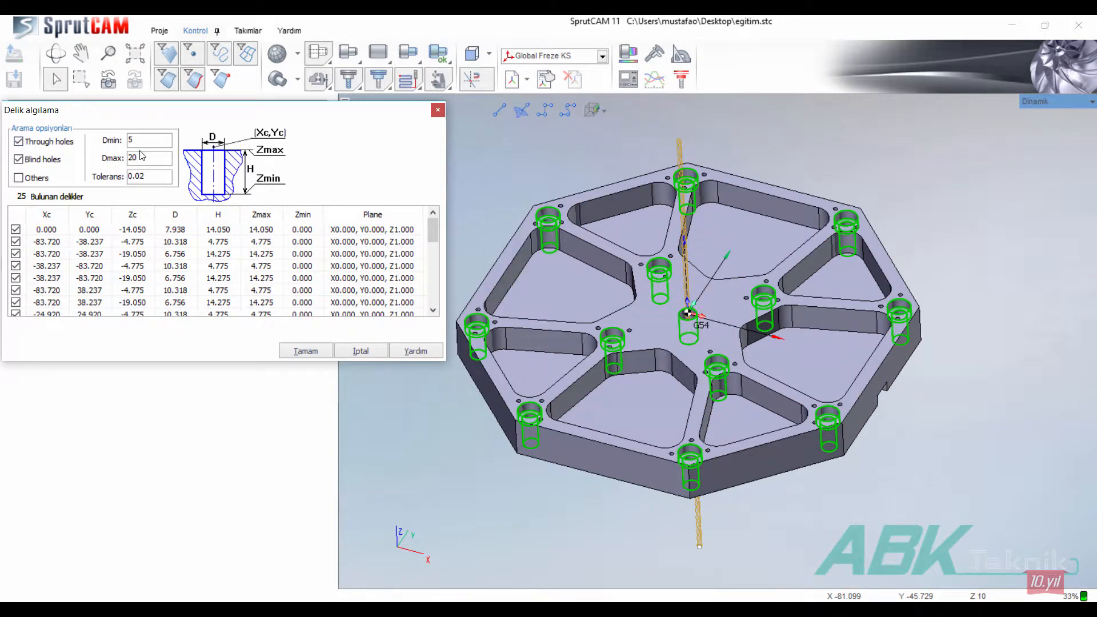
# - Restrict the hole detection to a minimum diameter of 1 and a maximum diameter of 5
pyautogui.press('BackSpace')
pyautogui.press('BackSpace')
pyautogui.write('5')
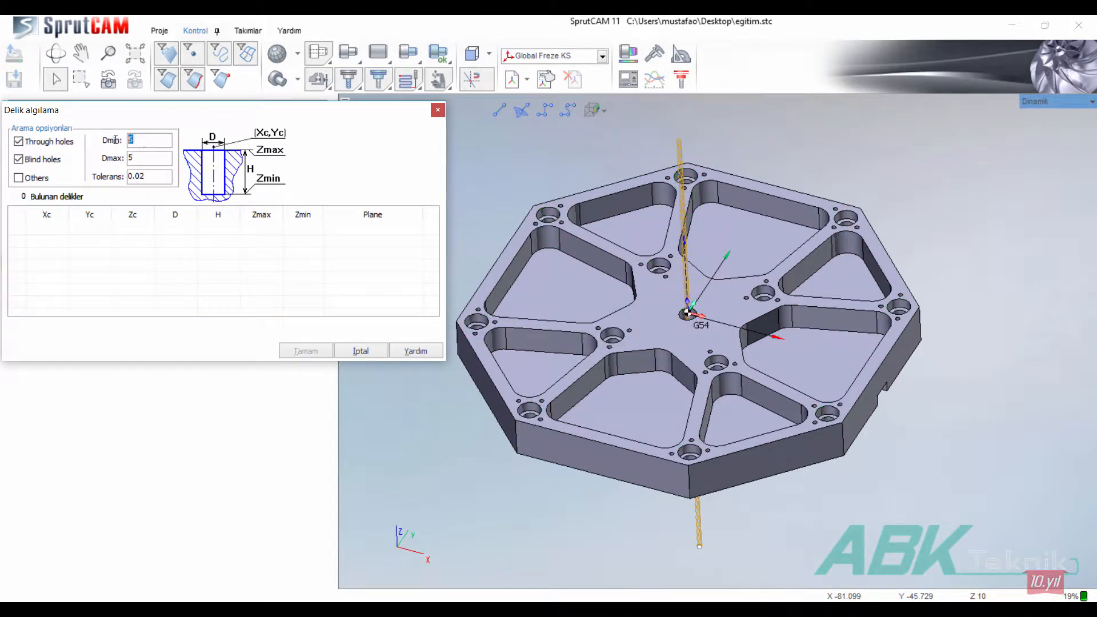
pyautogui.write('1')
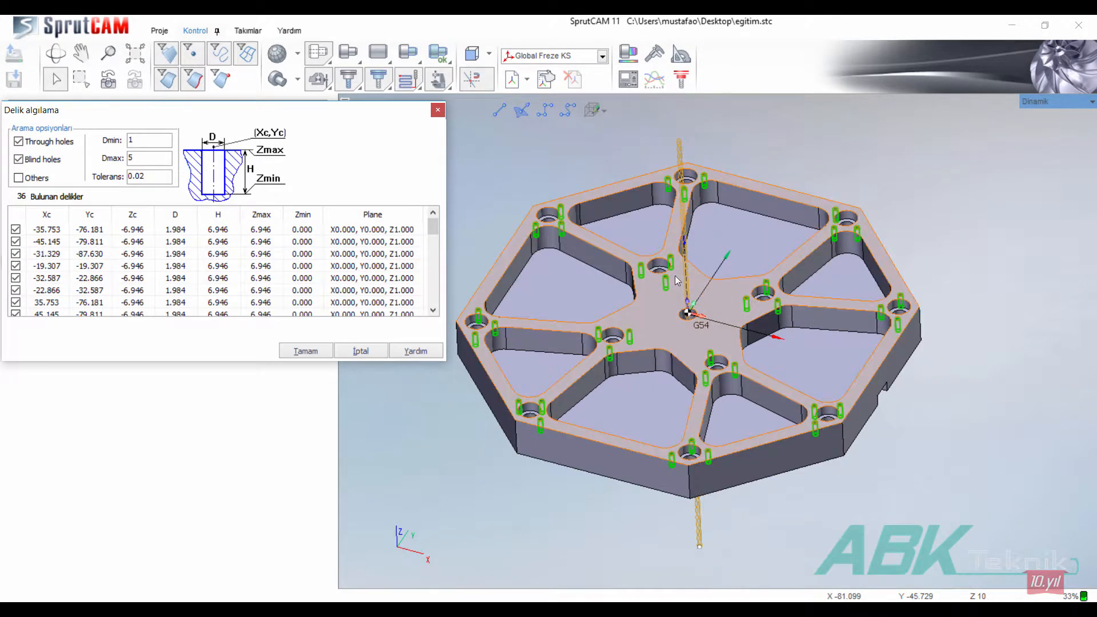
# - Exclude the third and sixth detected holes, include them again, and accept the complete hole list into the job assignment
pyautogui.click(17, 255)
pyautogui.click(16, 291)
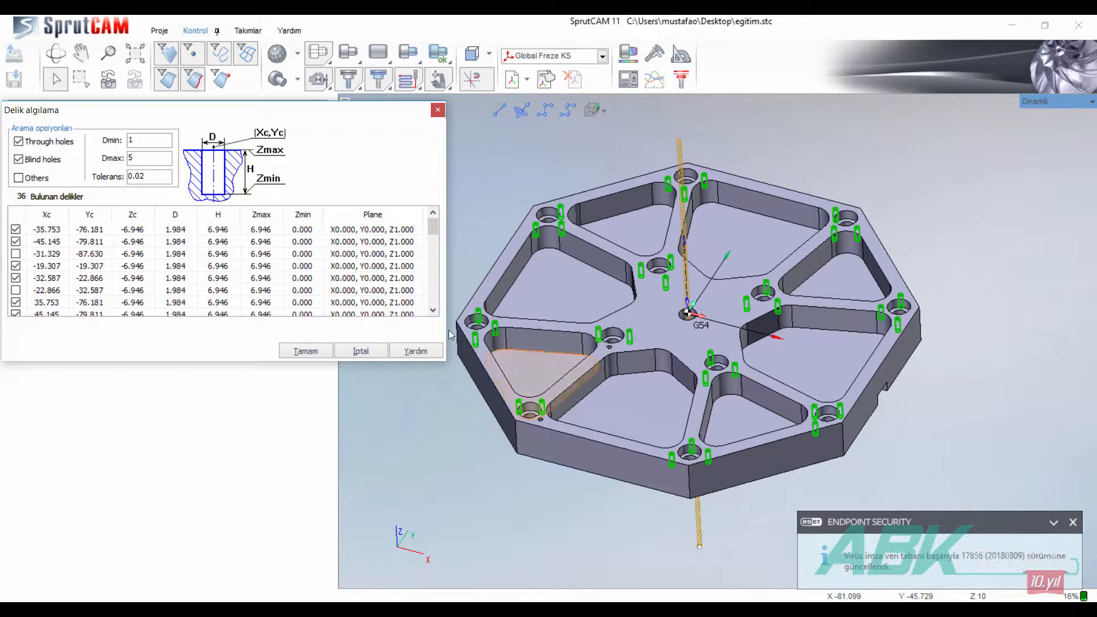
pyautogui.click(16, 290)
pyautogui.click(15, 253)
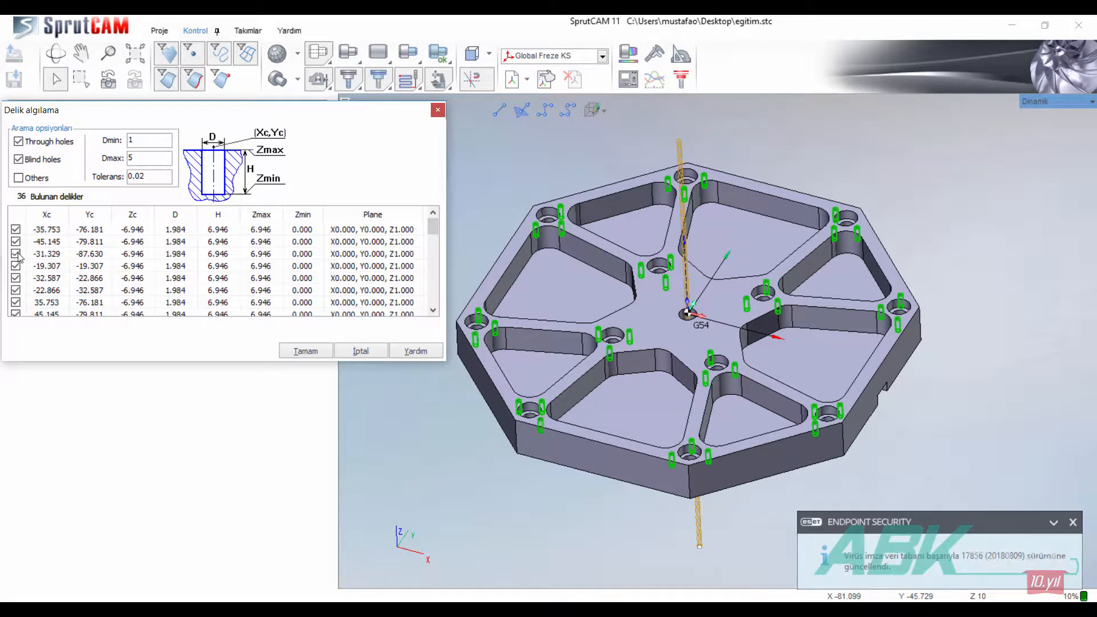
pyautogui.click(294, 353)
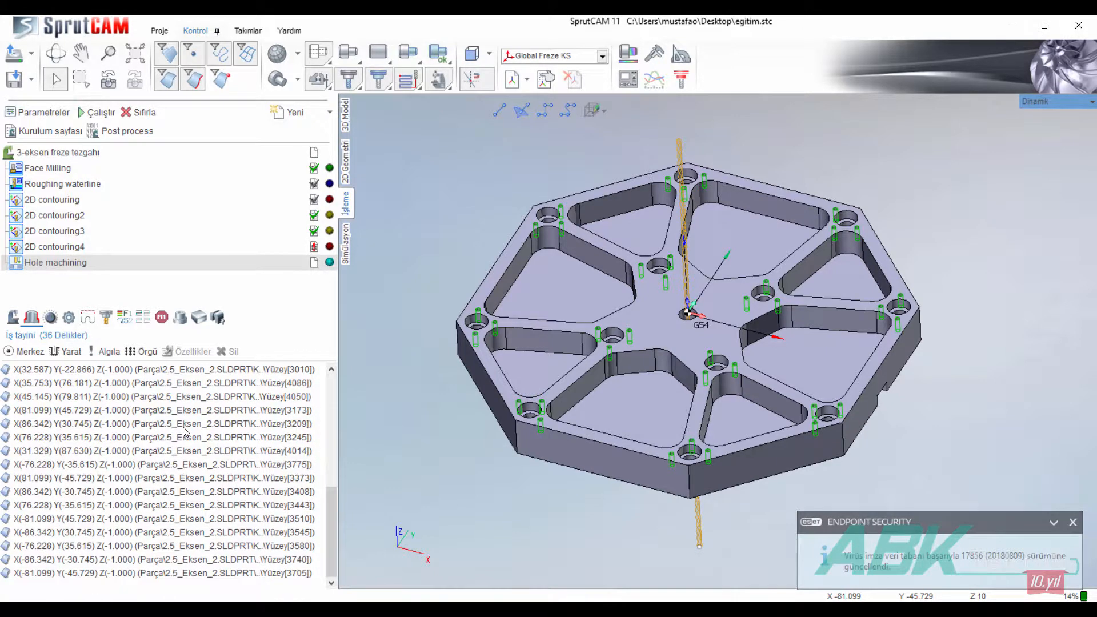
# - Calculate the toolpath for all detected small holes and run the machining simulation of the drilling
pyautogui.click(104, 113)
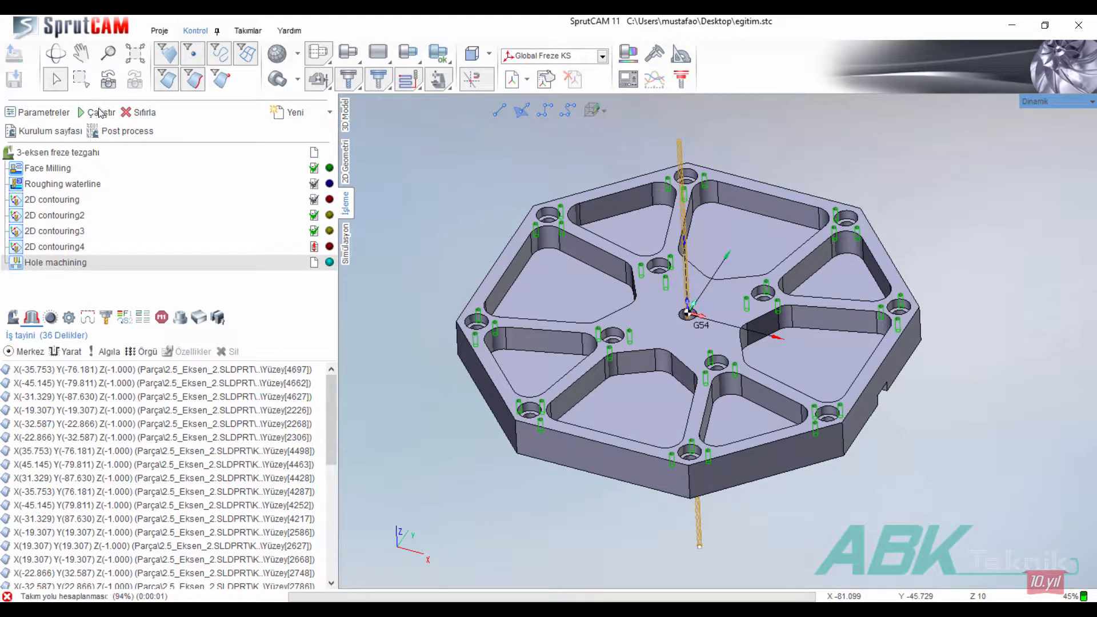
pyautogui.click(346, 247)
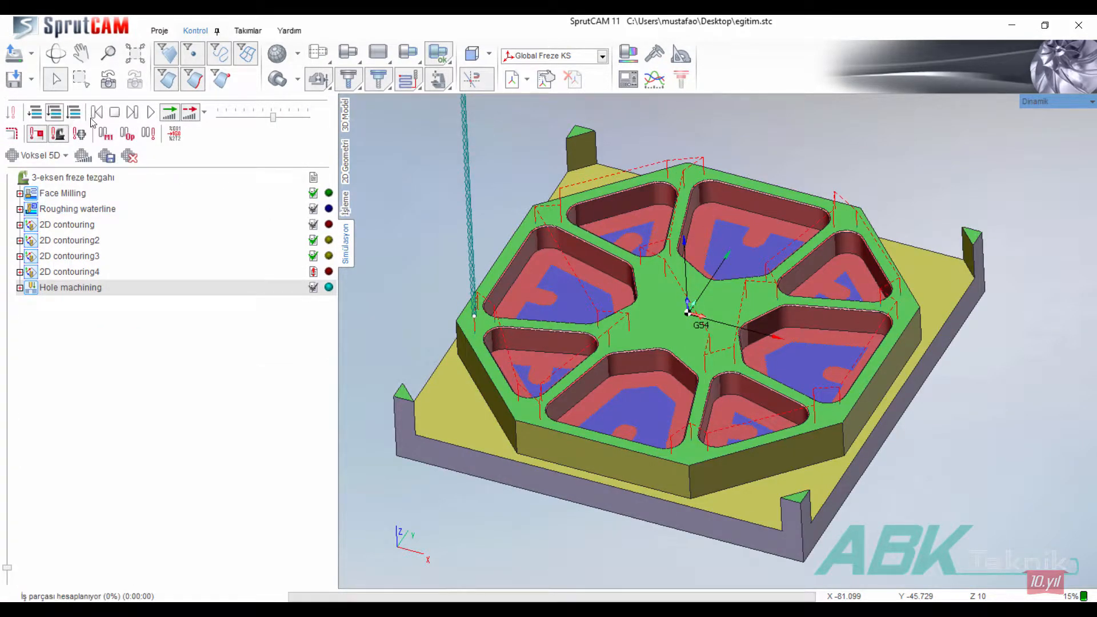
pyautogui.click(158, 111)
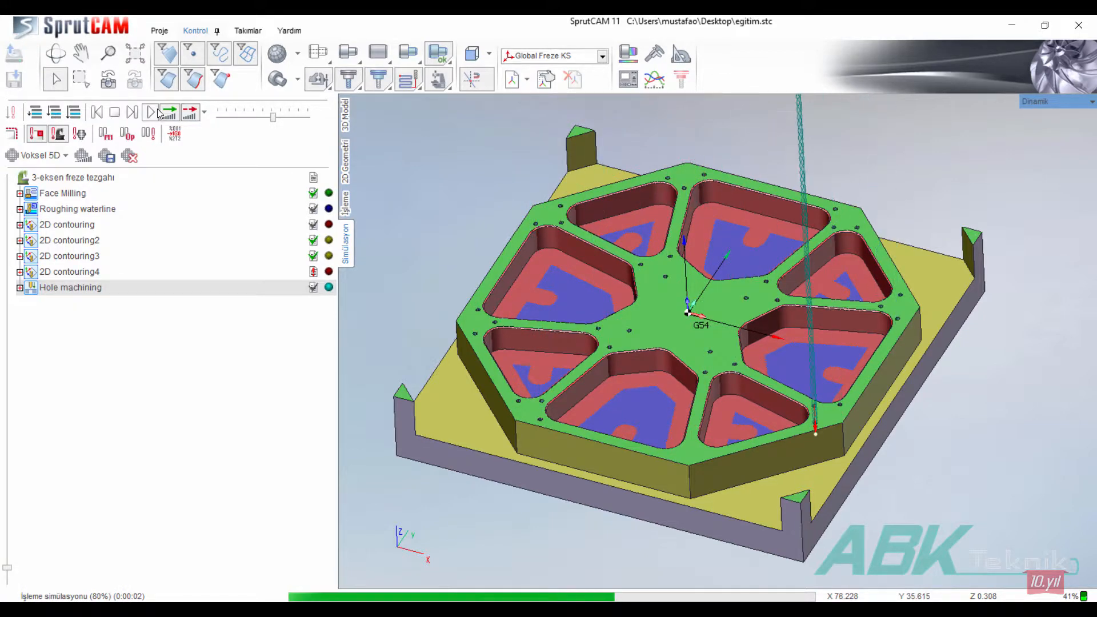
# - Delete the Hole machining operation from the machining operations list and confirm the deletion
pyautogui.click(348, 211)
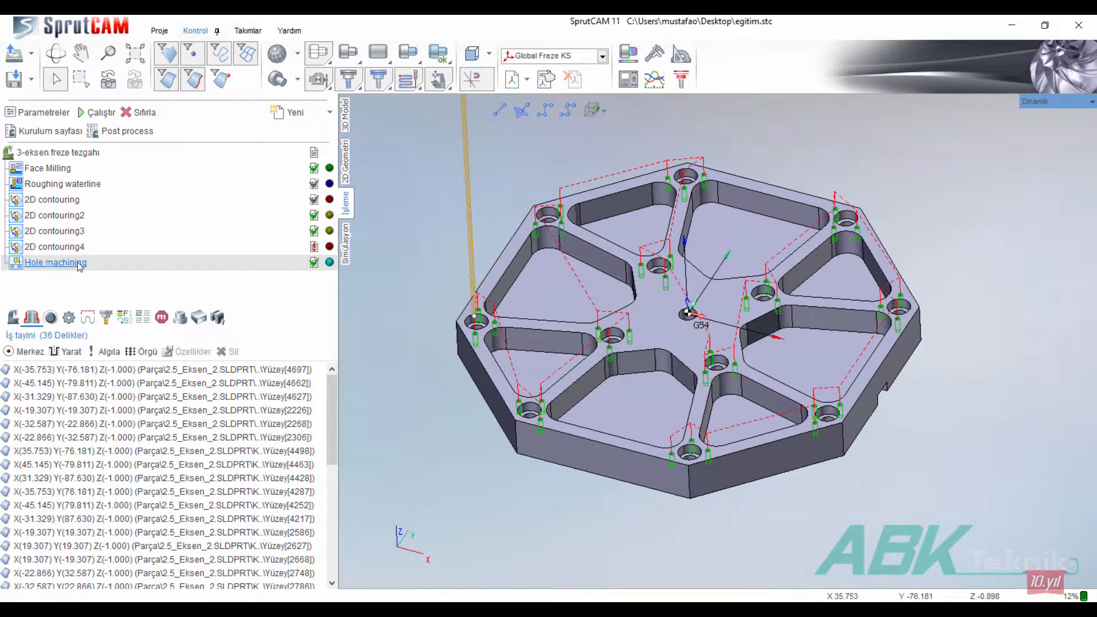
pyautogui.press('Delete')
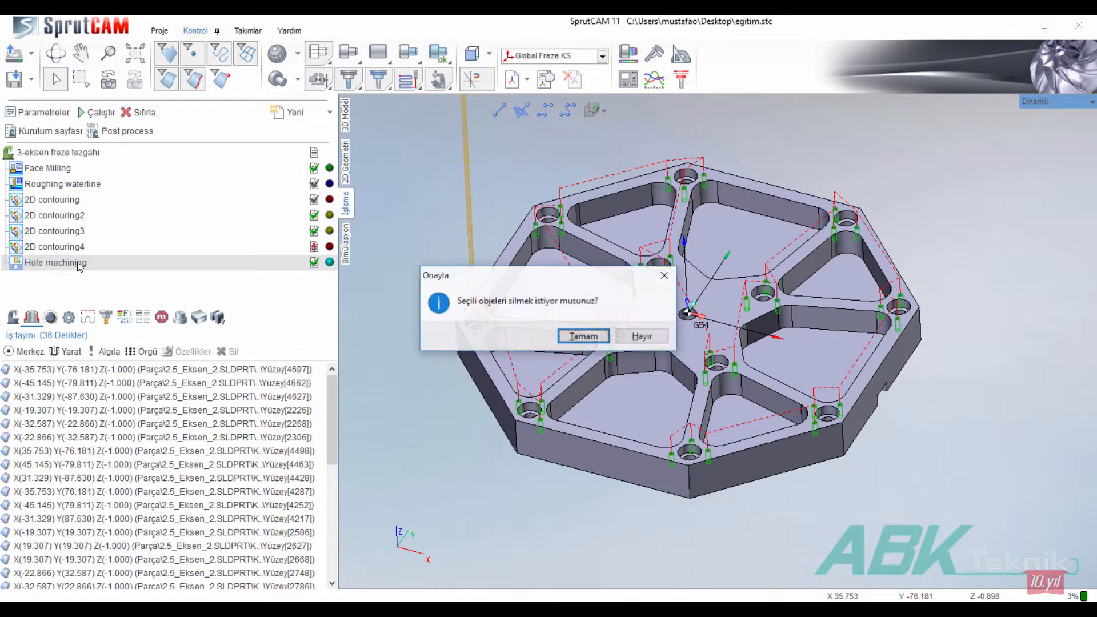
pyautogui.press('Return')
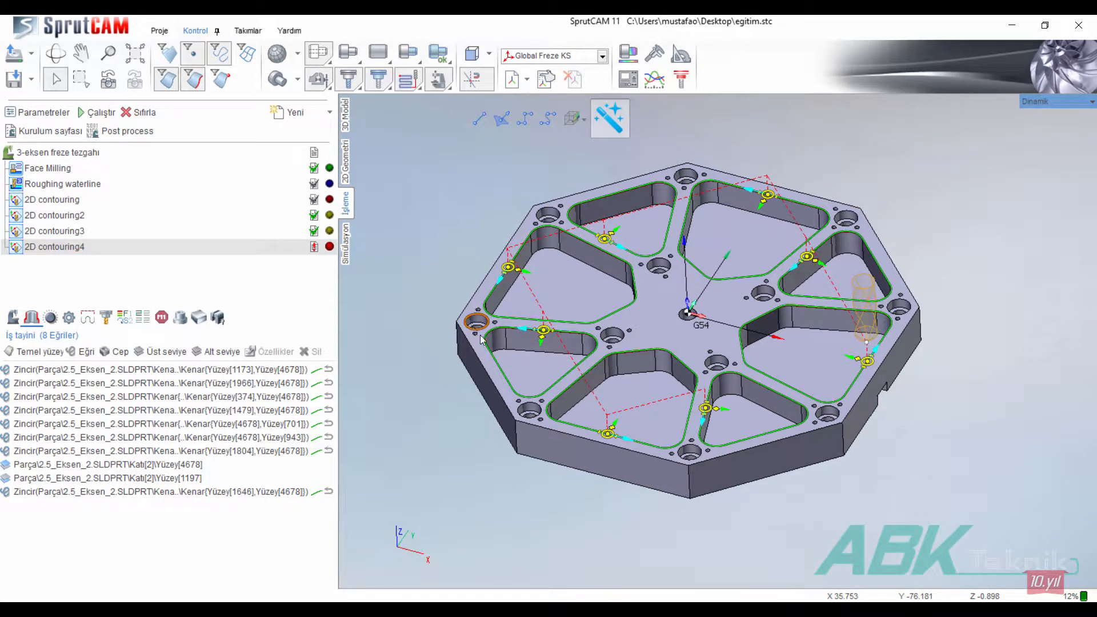
# - Create a Hole machining operation from one small corner hole and all its matching holes, using the next smaller 2mm Drill from the database
pyautogui.scroll(5, 471, 329)
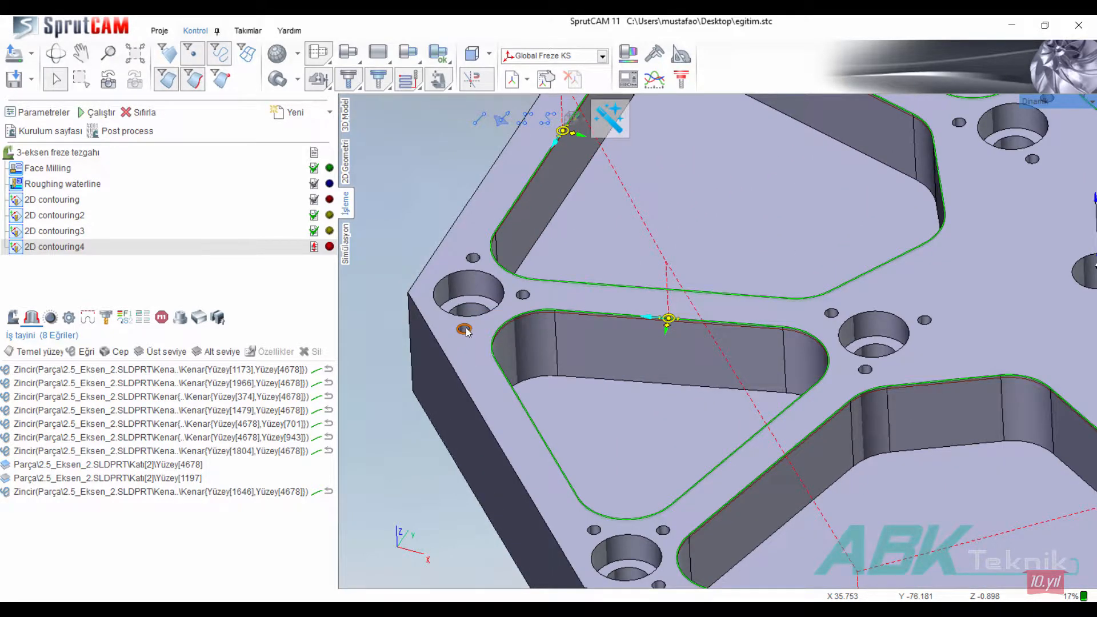
pyautogui.click(464, 330)
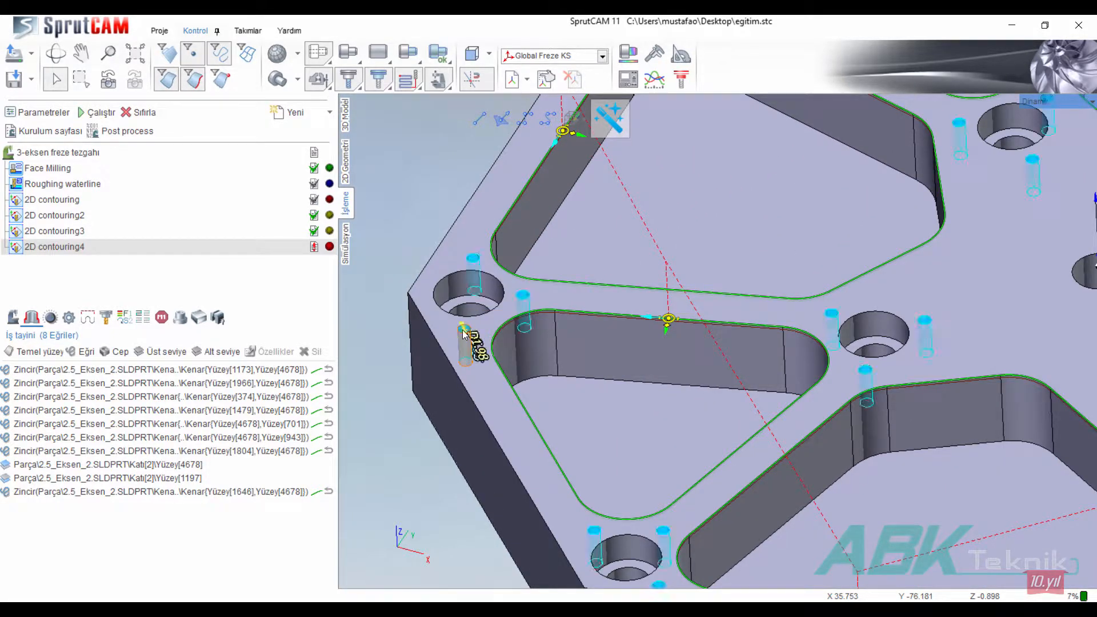
pyautogui.scroll(-5, 463, 334)
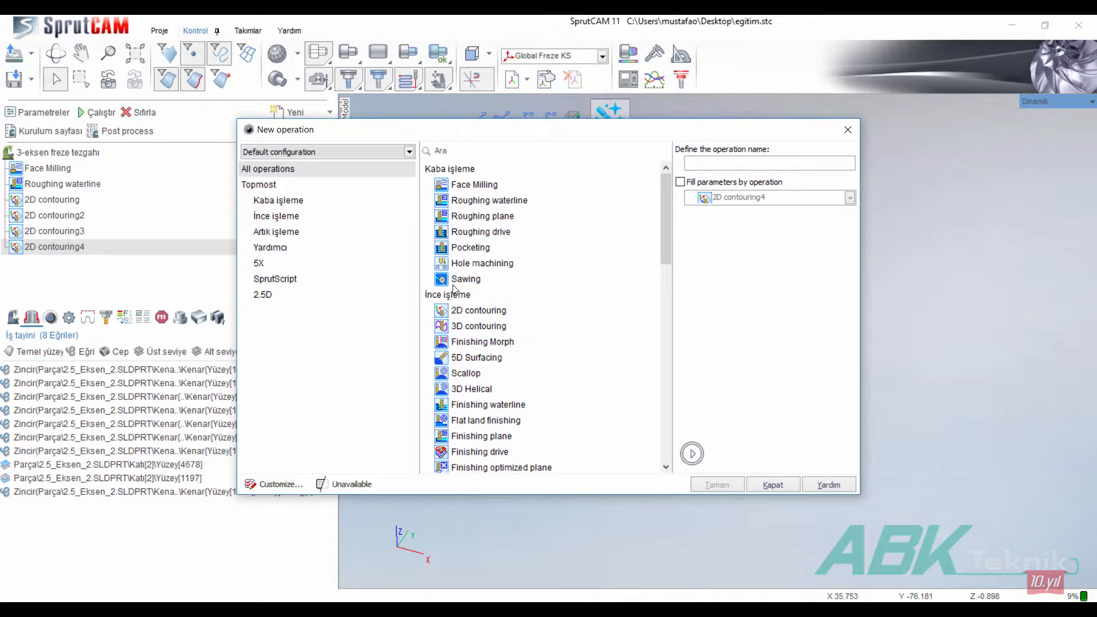
pyautogui.click(482, 263)
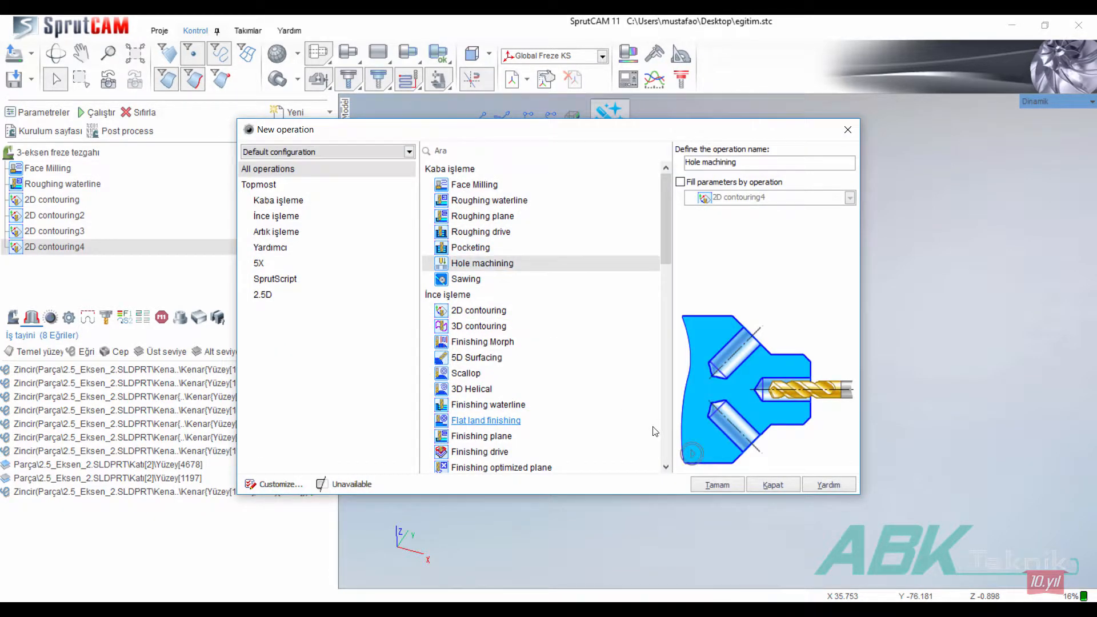
pyautogui.click(715, 485)
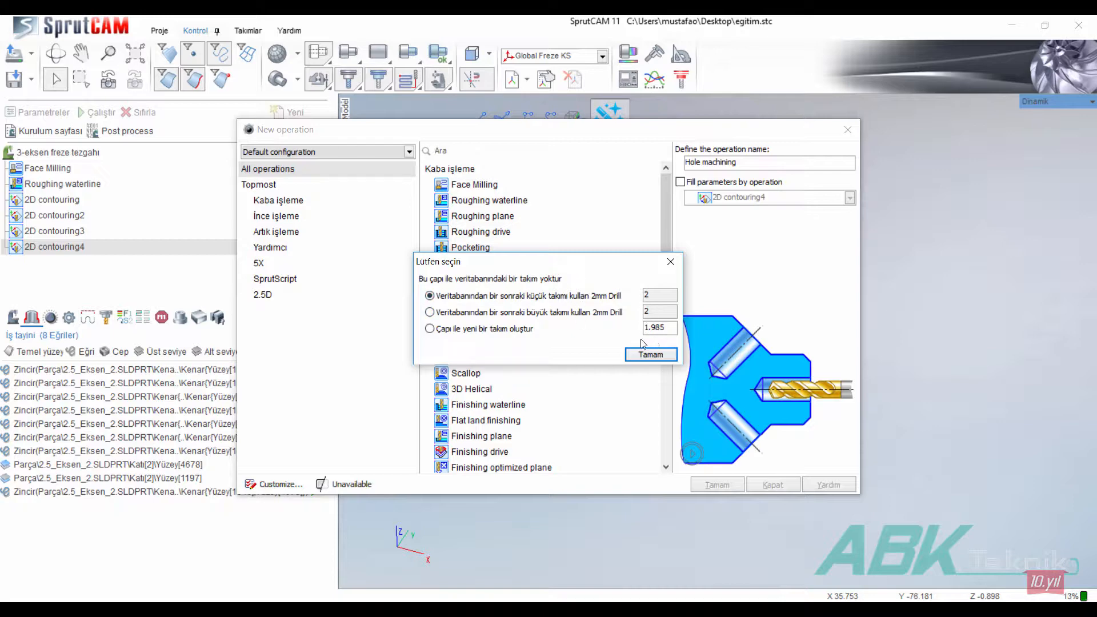
pyautogui.click(650, 354)
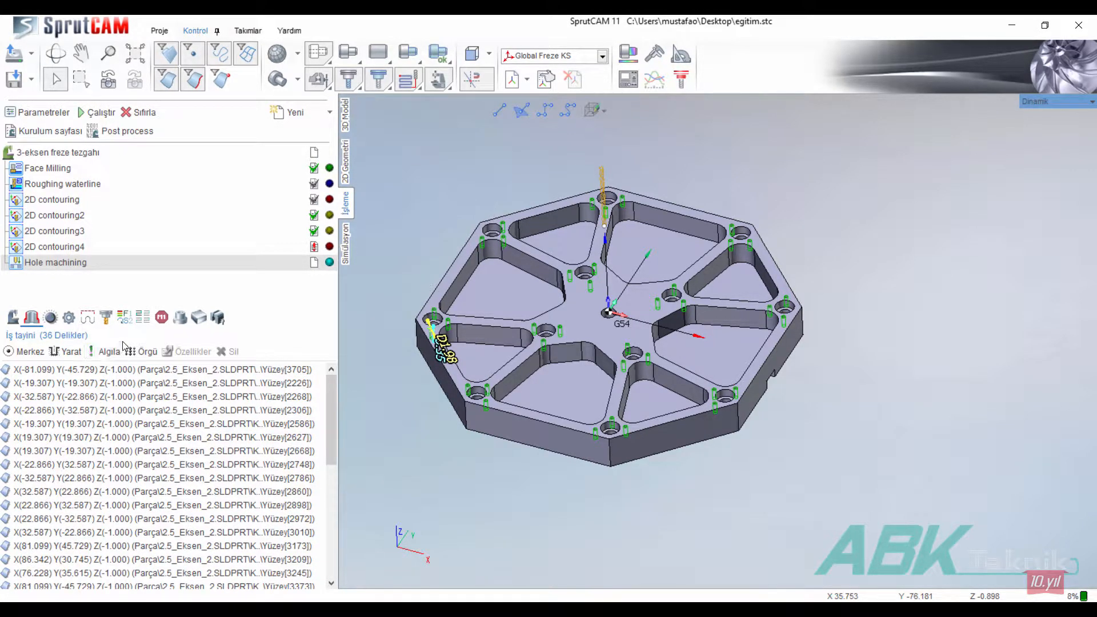
# - Review the assigned drill and the hole list, calculate the drilling toolpath, and run its machining simulation
pyautogui.click(106, 318)
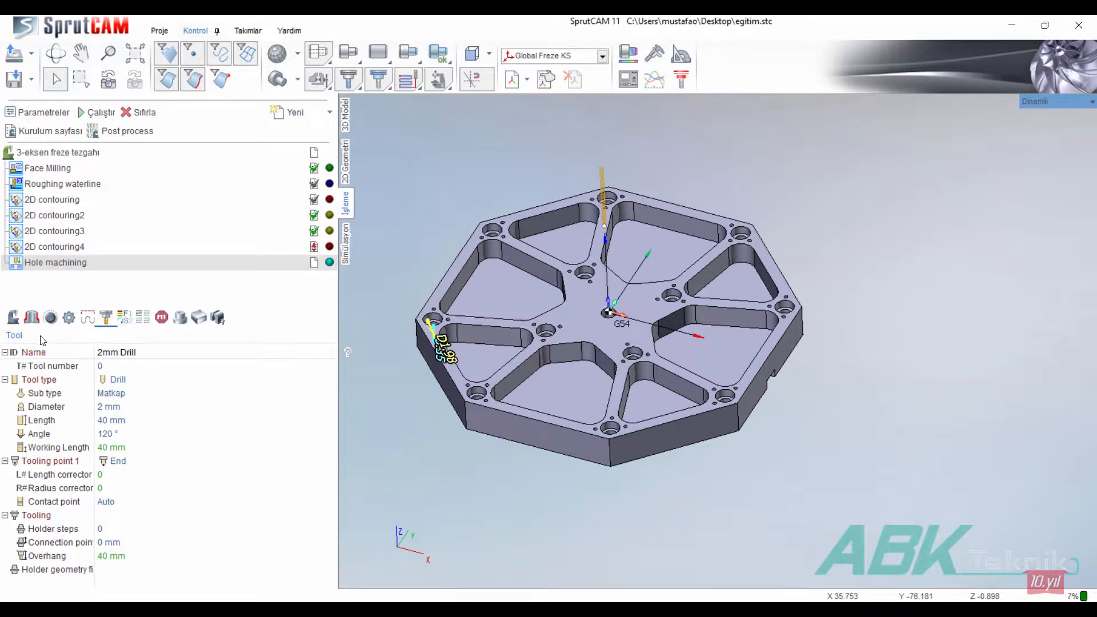
pyautogui.click(33, 318)
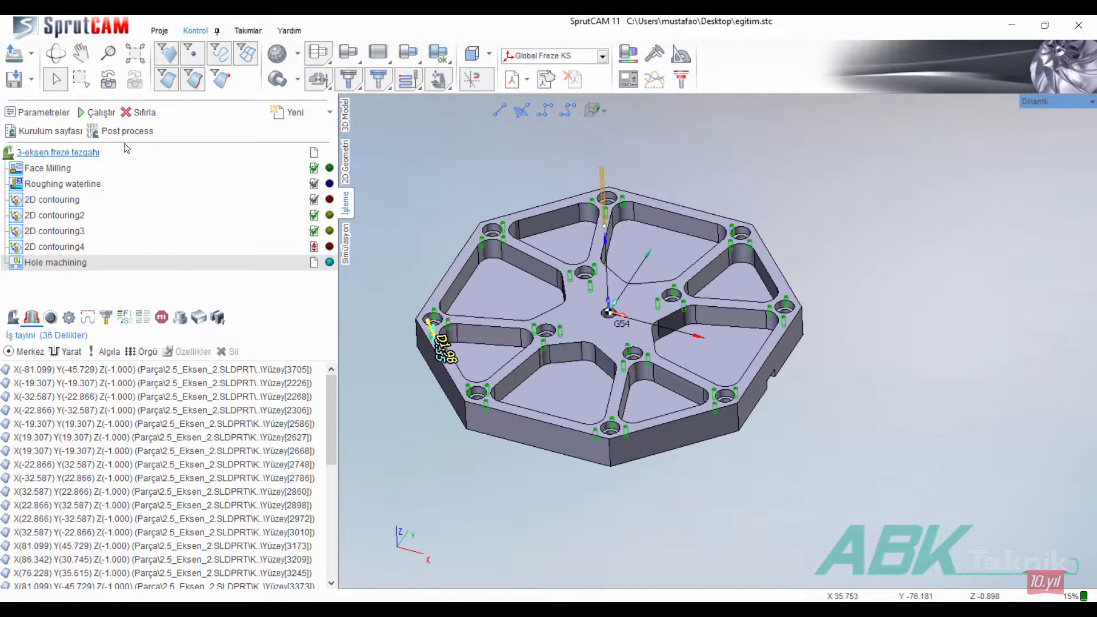
pyautogui.click(107, 116)
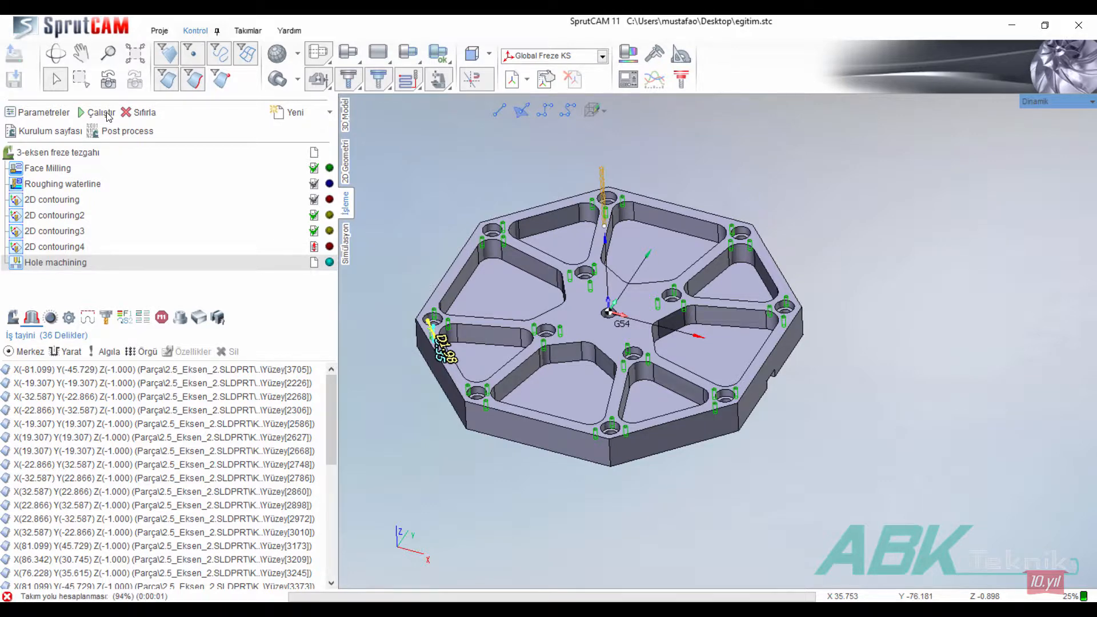
pyautogui.click(345, 244)
pyautogui.click(151, 113)
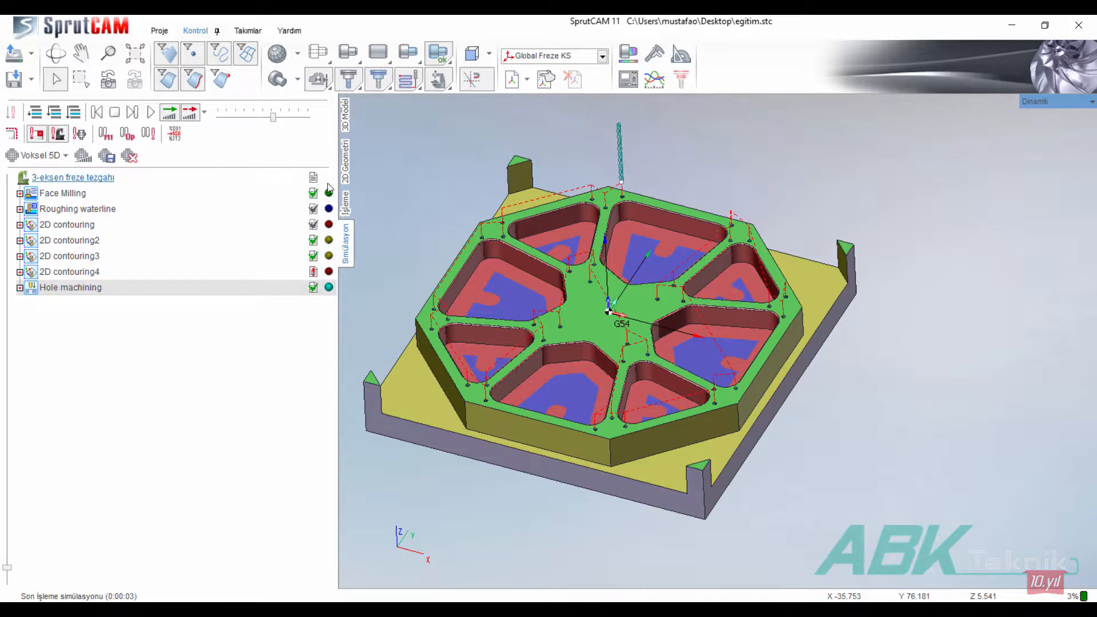
# - Set the Hole machining operation's drilling type to Chip removing with the step defined in mm, and accept the parameters
pyautogui.click(347, 200)
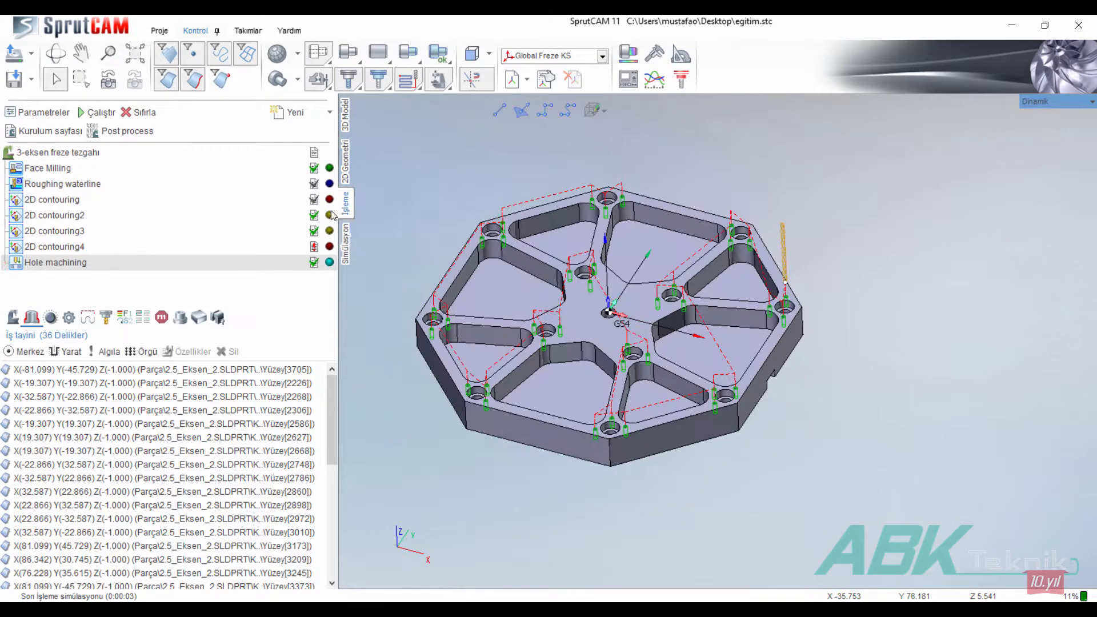
pyautogui.doubleClick(64, 265)
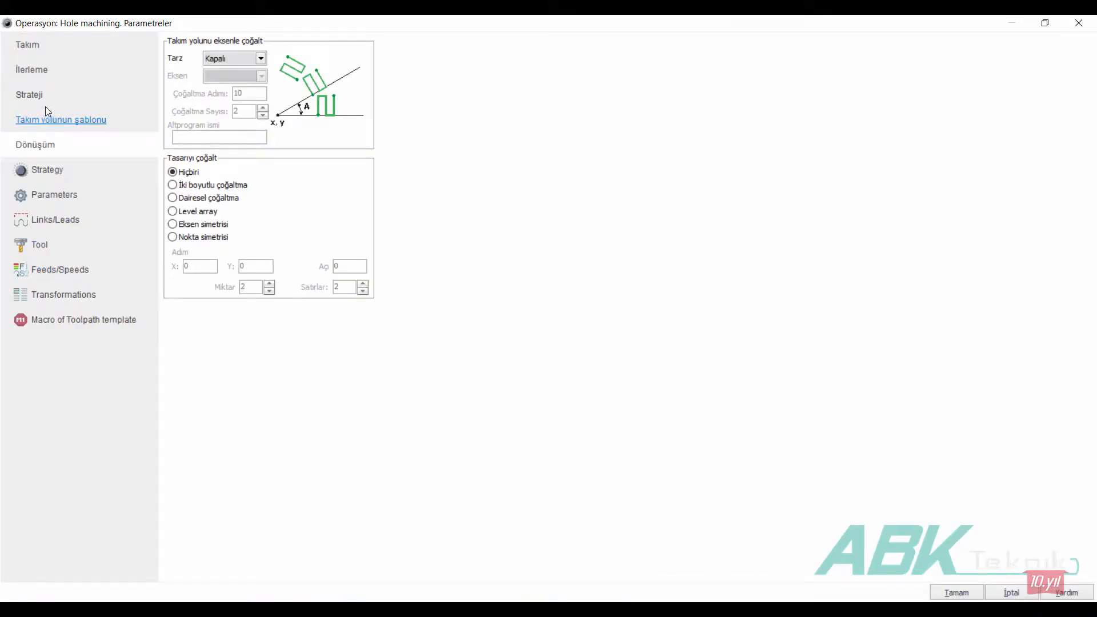
pyautogui.click(51, 97)
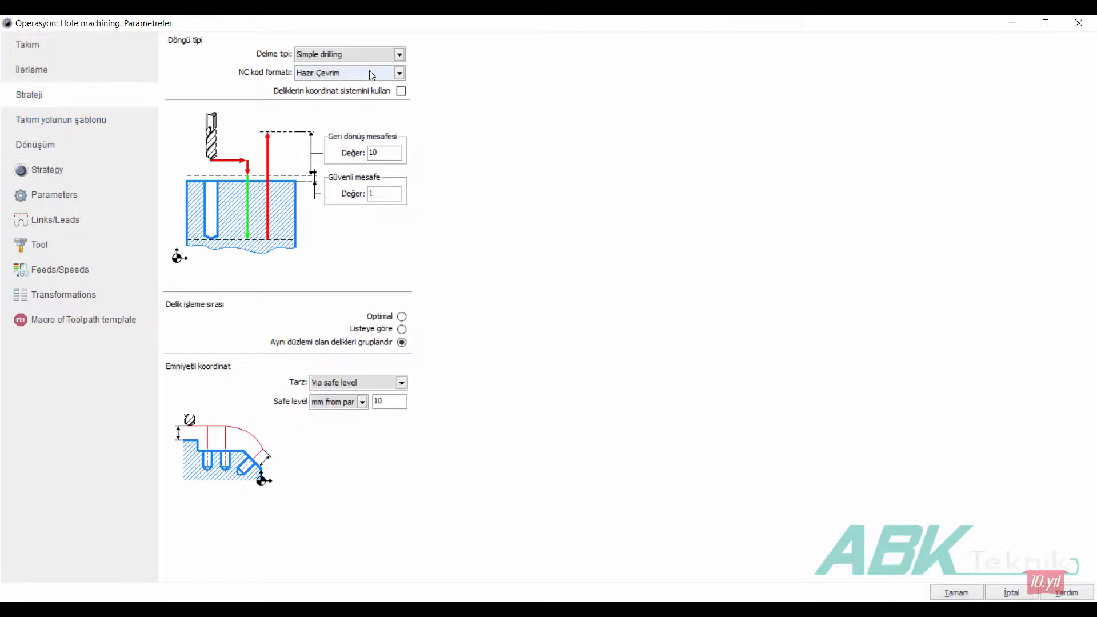
pyautogui.click(365, 60)
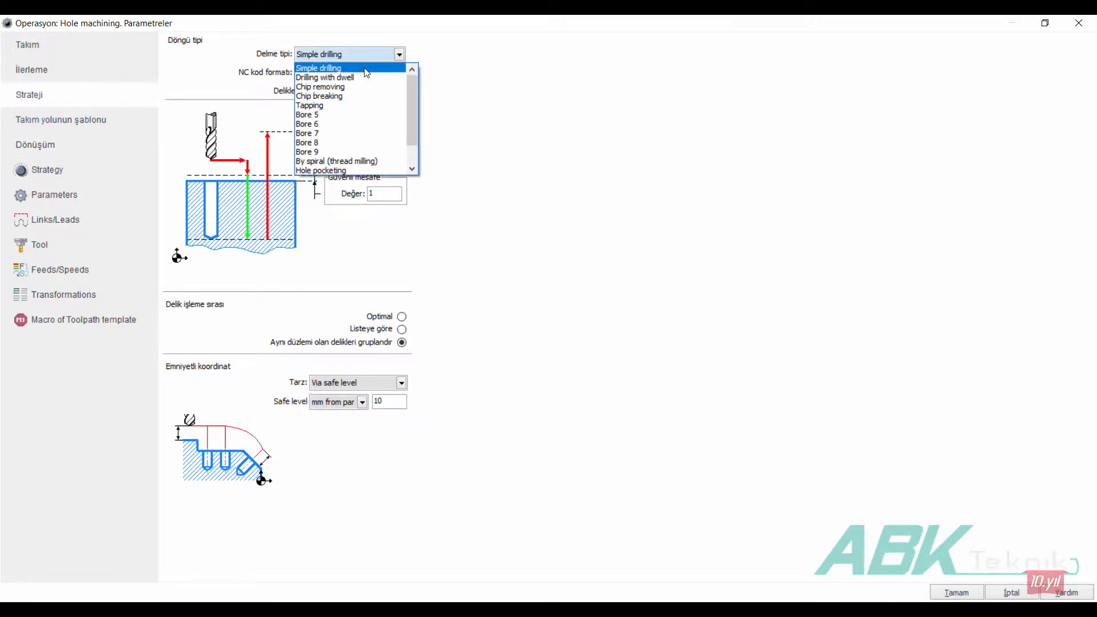
pyautogui.click(364, 68)
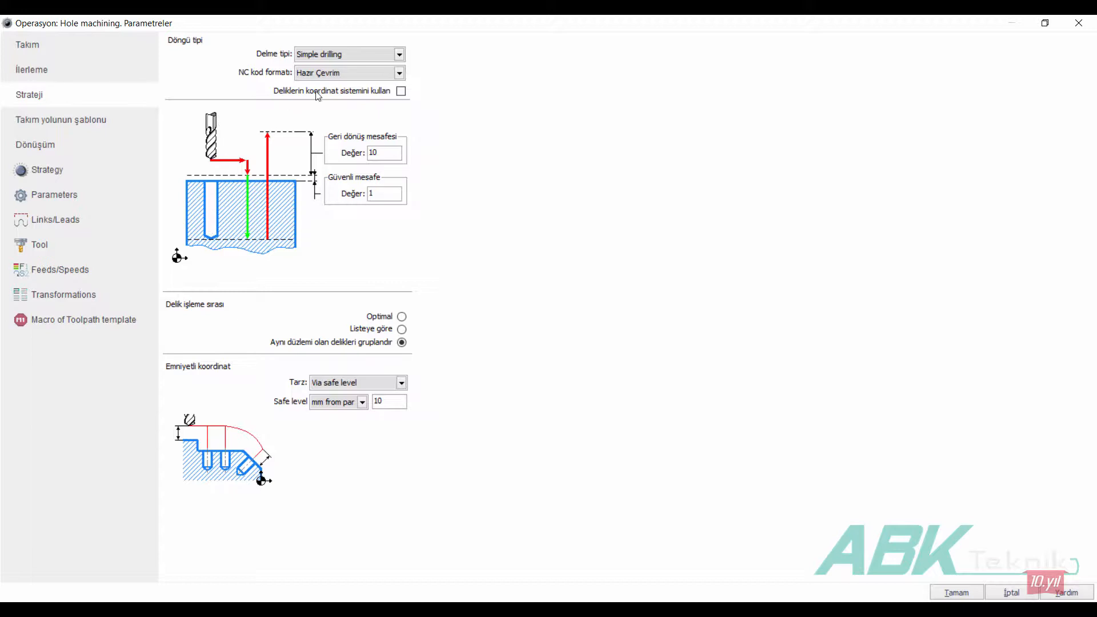
pyautogui.click(336, 55)
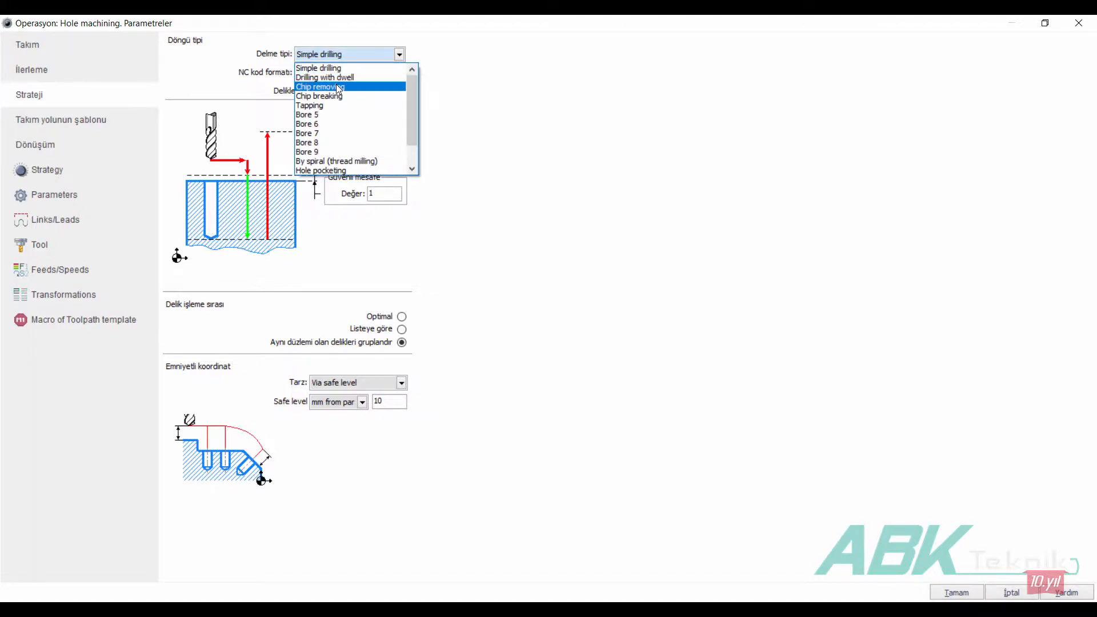
pyautogui.click(338, 87)
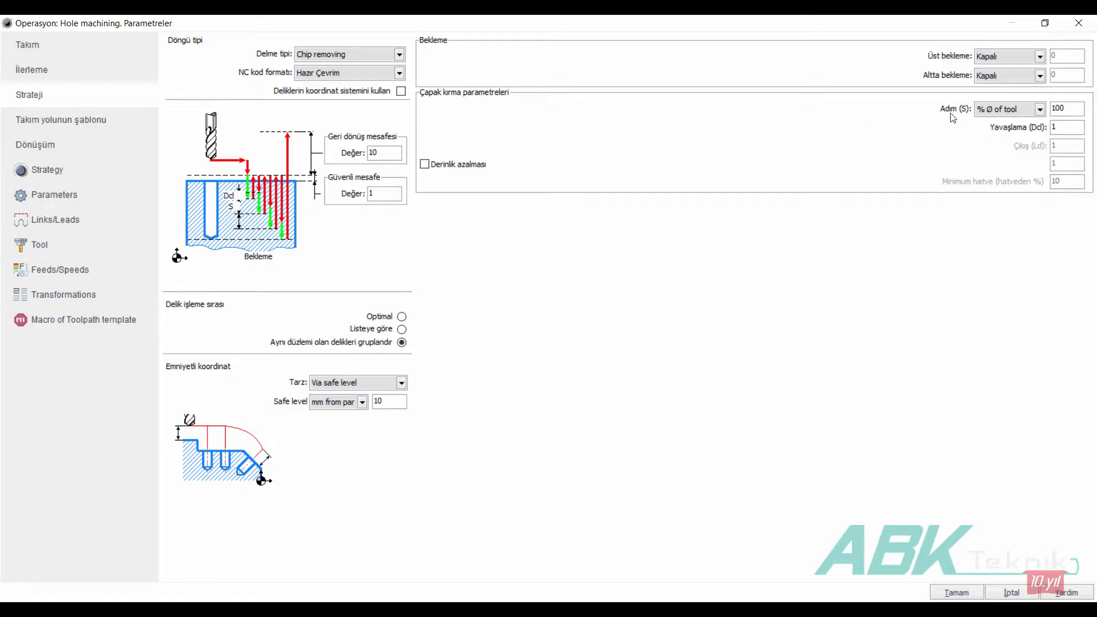
pyautogui.click(1039, 109)
pyautogui.click(997, 123)
pyautogui.click(955, 593)
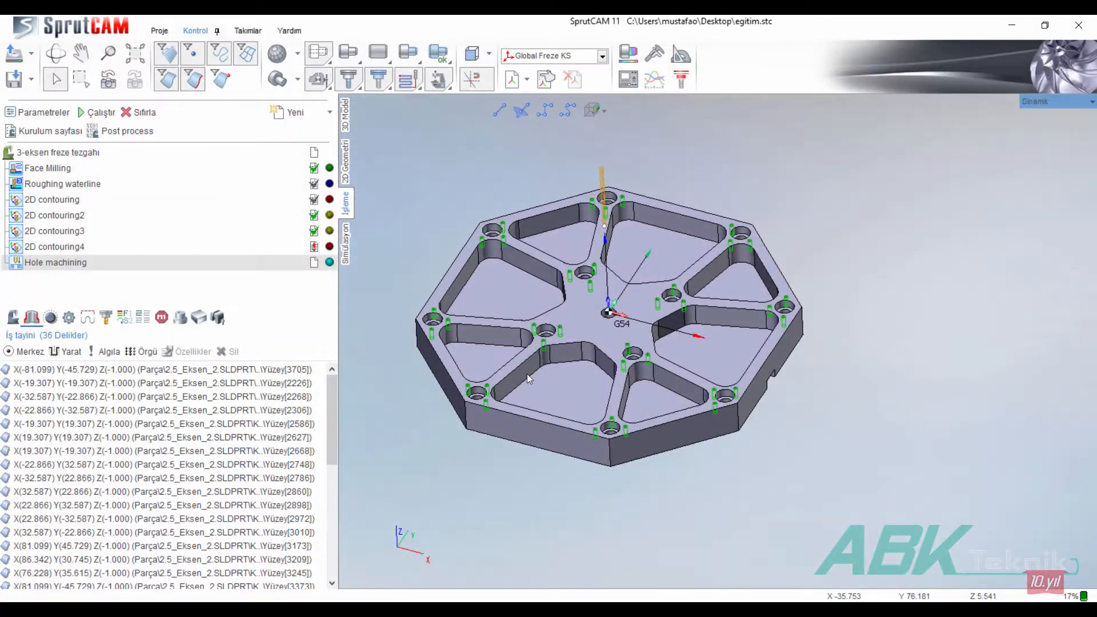
# - Recalculate the chip-removing toolpath and simulate it at a reduced playback speed, watching the pecking moves up close
pyautogui.click(99, 114)
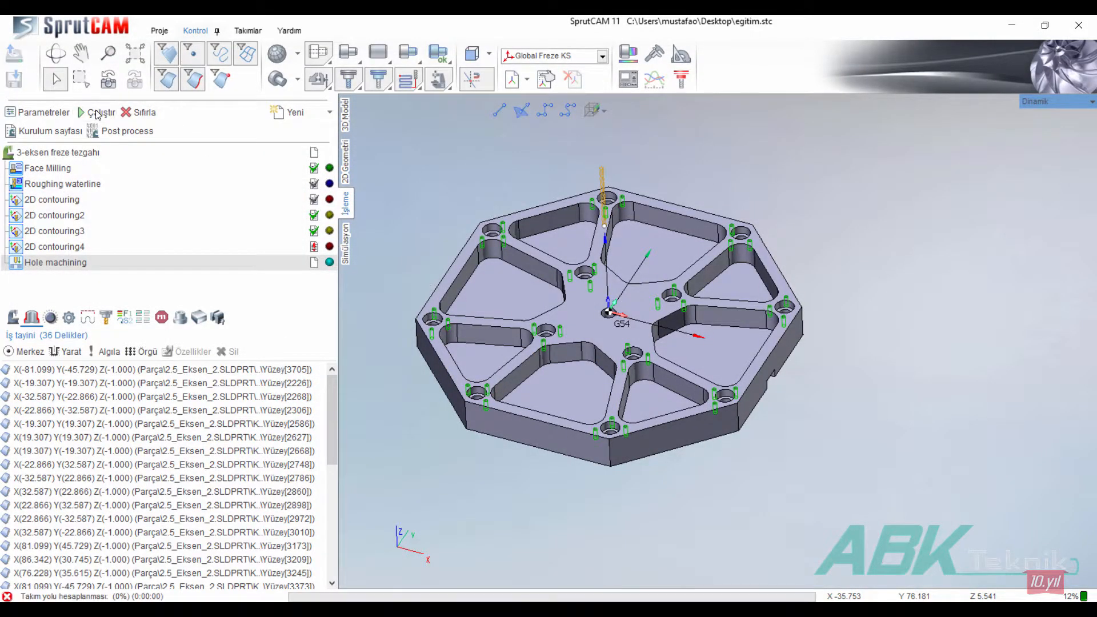
pyautogui.click(348, 255)
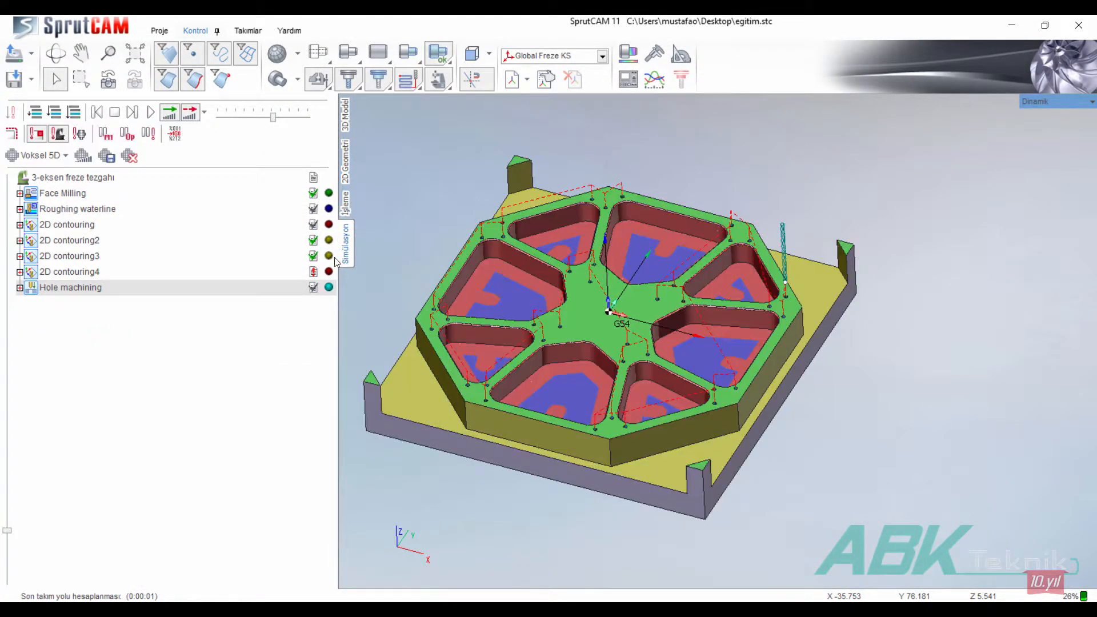
pyautogui.click(53, 113)
pyautogui.click(250, 117)
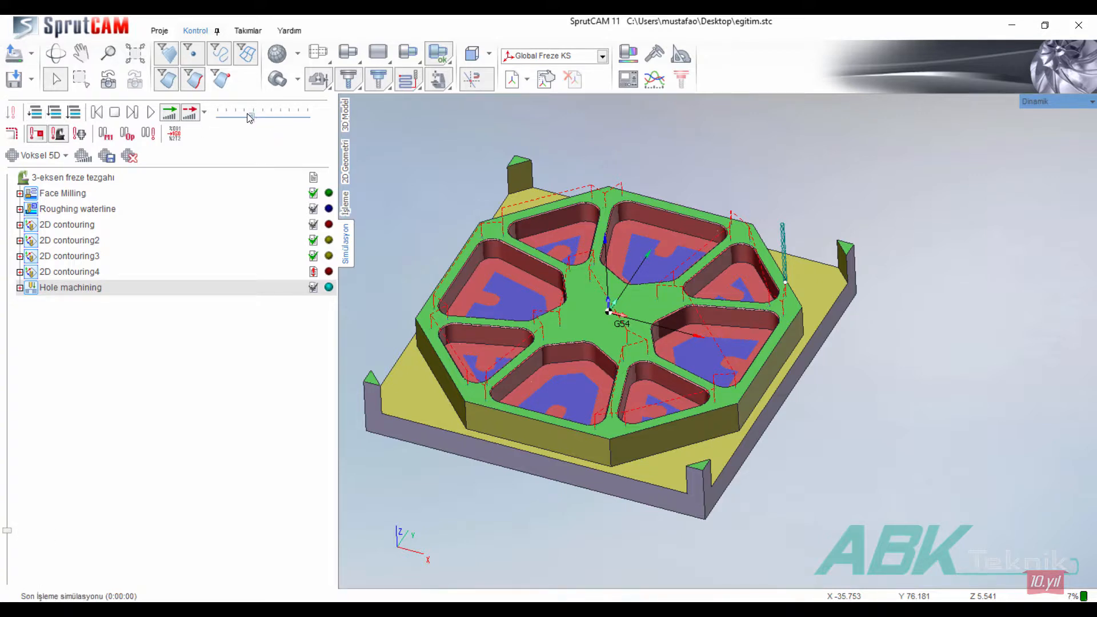
pyautogui.click(151, 114)
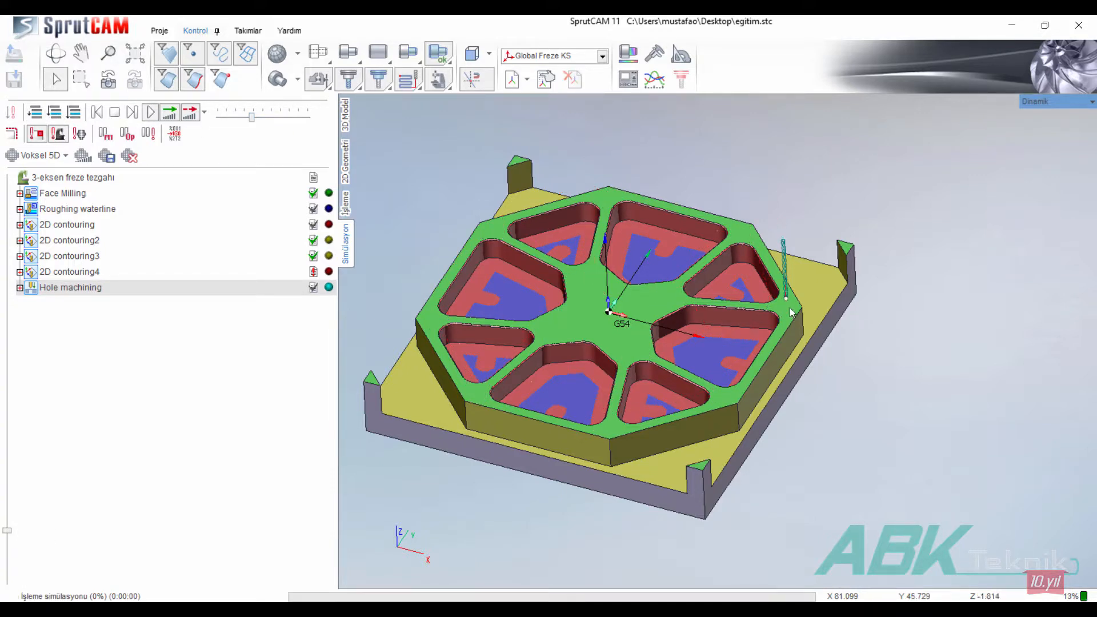
pyautogui.scroll(6, 787, 296)
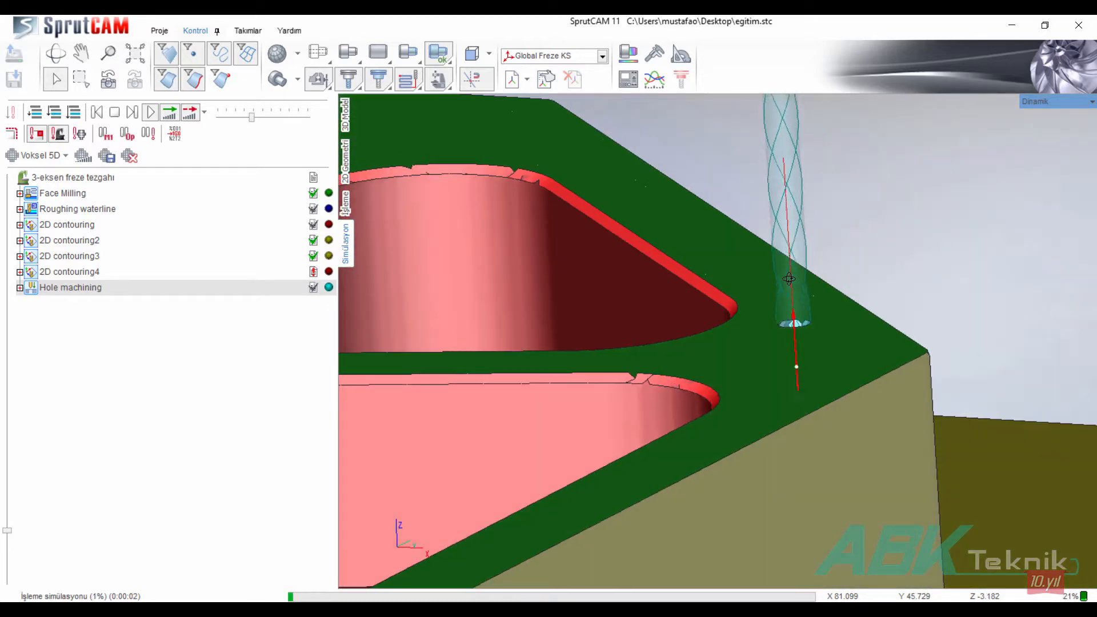
pyautogui.scroll(-2, 794, 281)
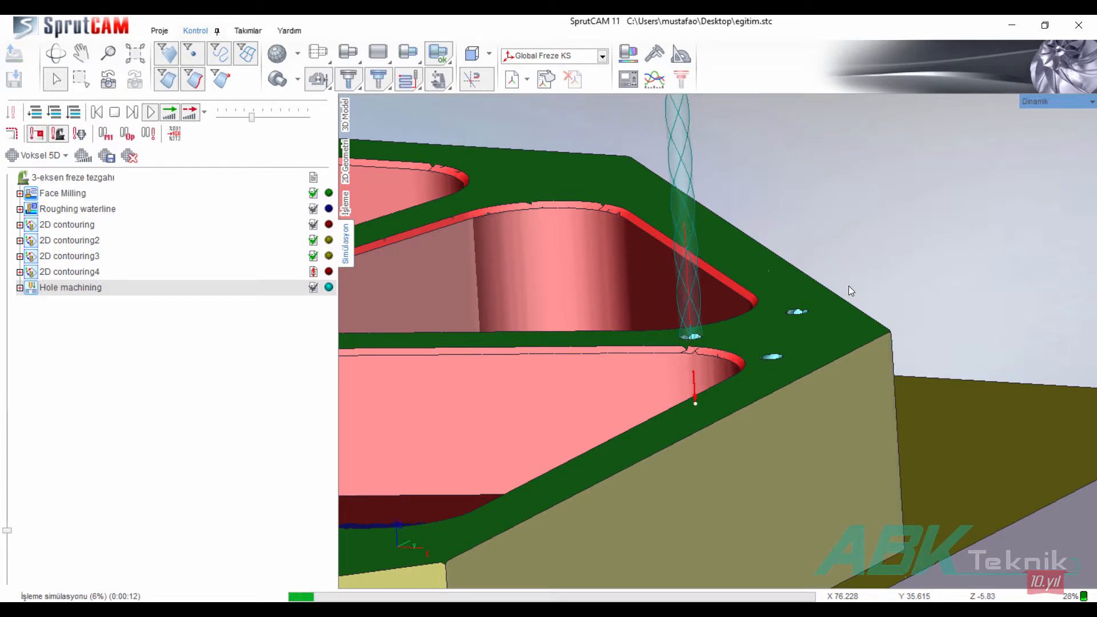
pyautogui.scroll(-3, 848, 286)
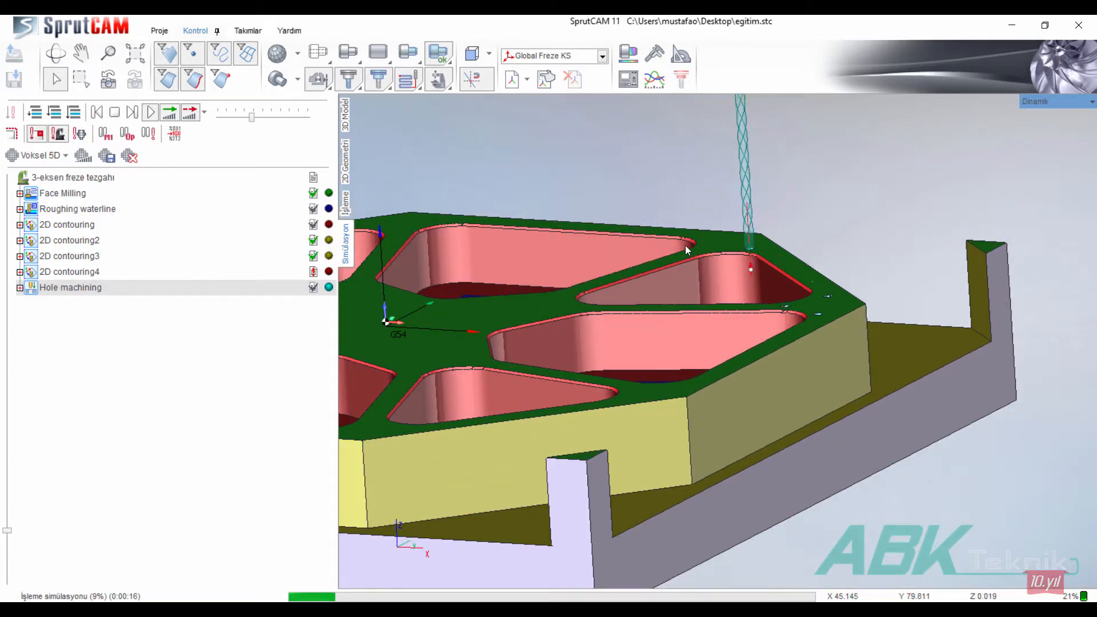
# - Examine the simulated plate with the colour-coded comparison against the part model, and switch the comparison off
pyautogui.click(628, 54)
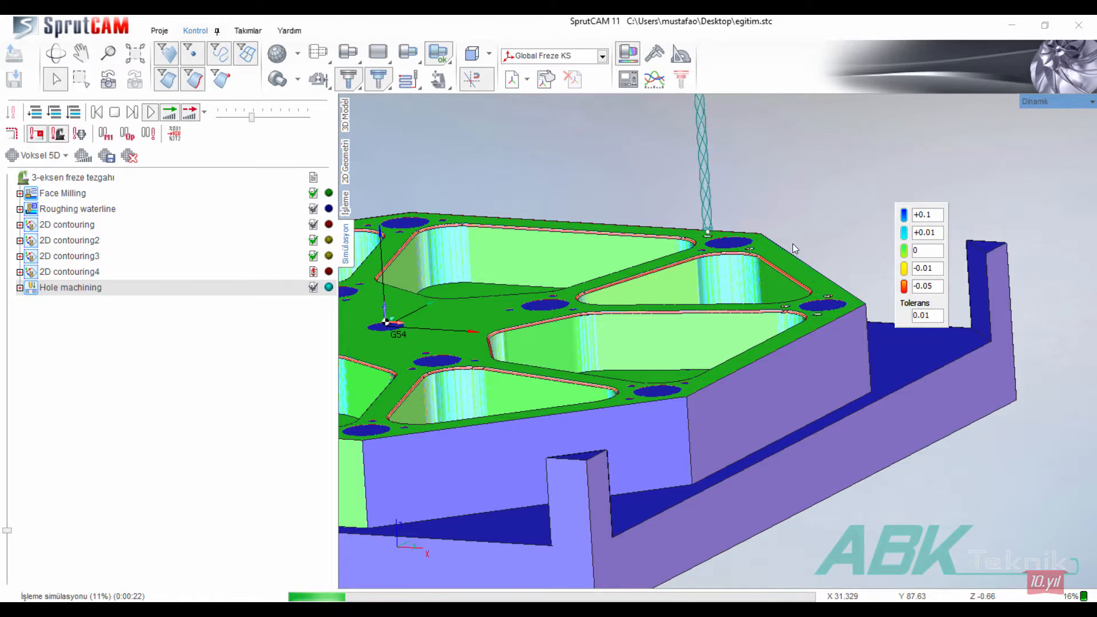
pyautogui.scroll(3, 793, 244)
pyautogui.scroll(-4, 769, 211)
pyautogui.scroll(3, 635, 237)
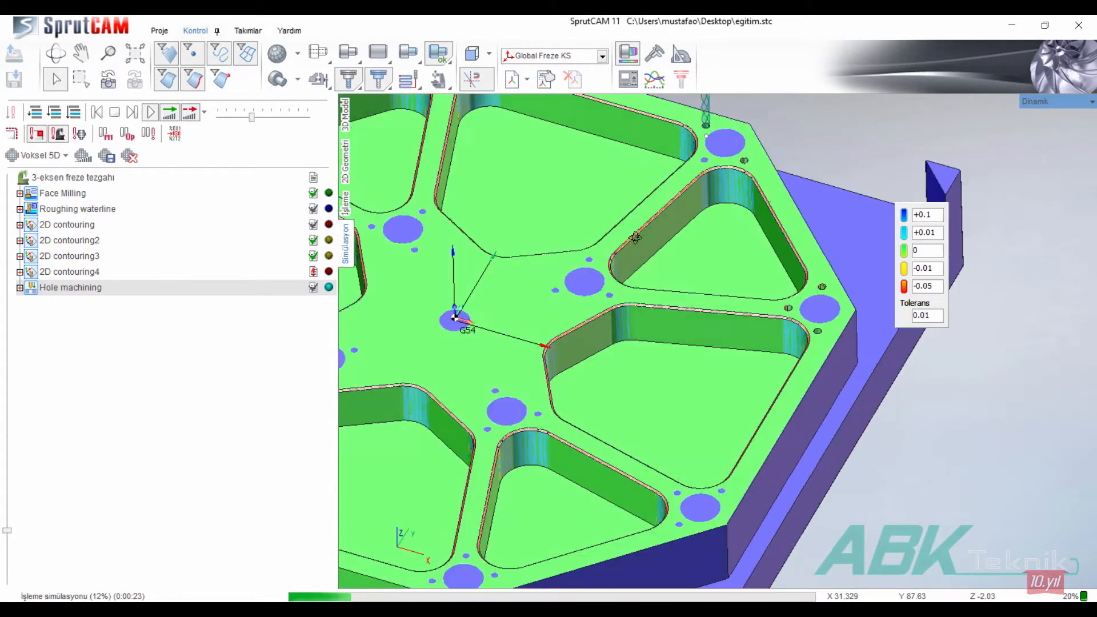
pyautogui.scroll(-4, 643, 183)
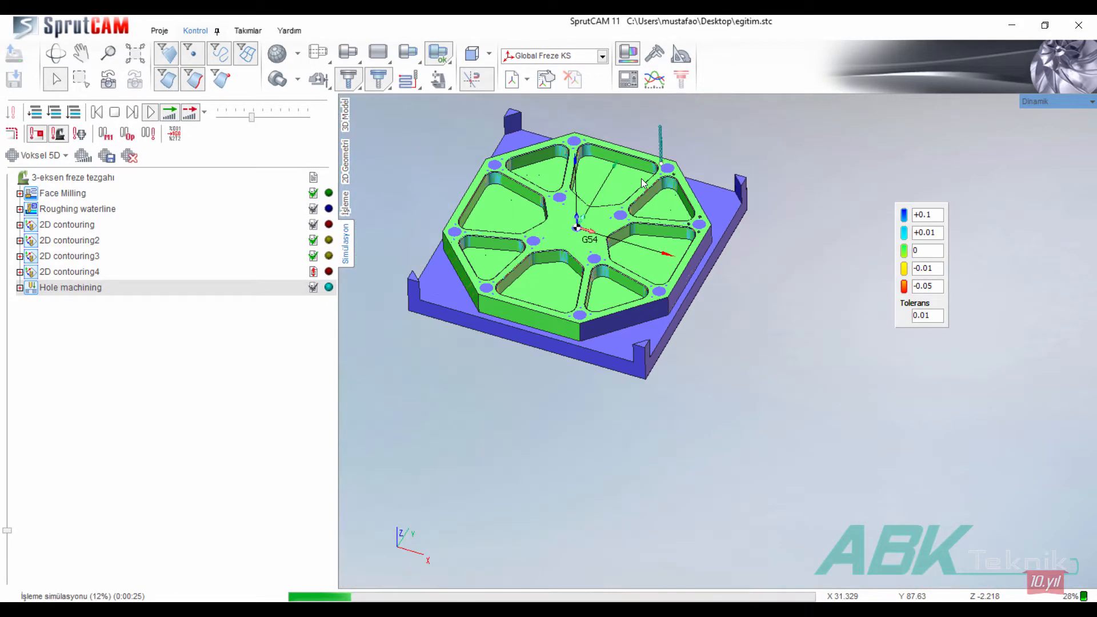
pyautogui.click(621, 58)
# - Change the Hole machining operation's drilling type to Chip breaking and accept the parameters
pyautogui.click(346, 205)
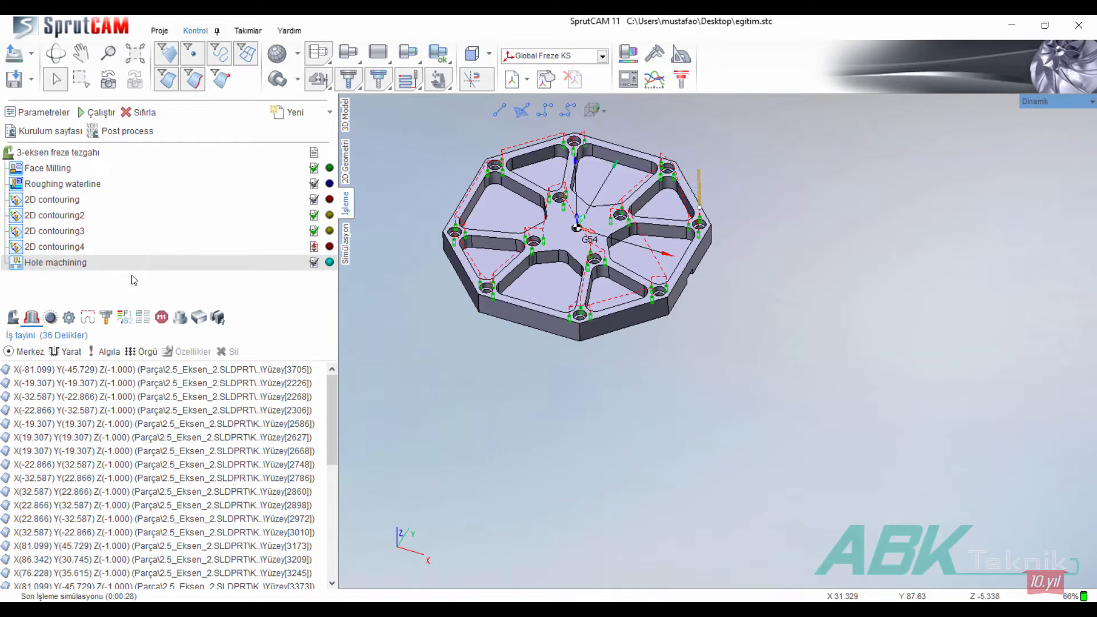
pyautogui.doubleClick(140, 271)
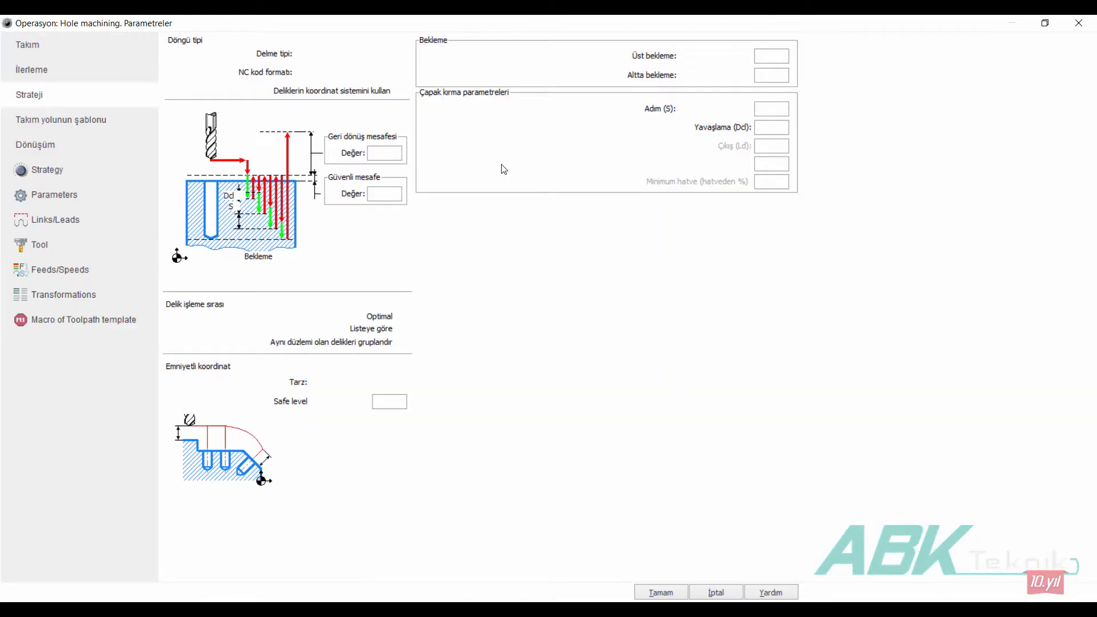
pyautogui.click(359, 58)
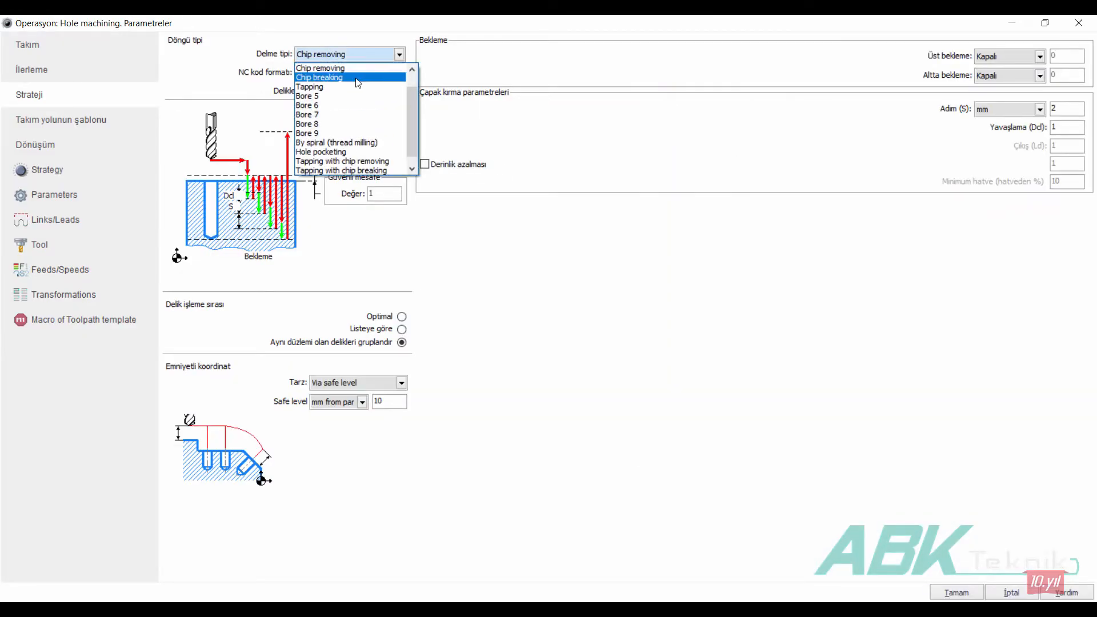
pyautogui.click(354, 77)
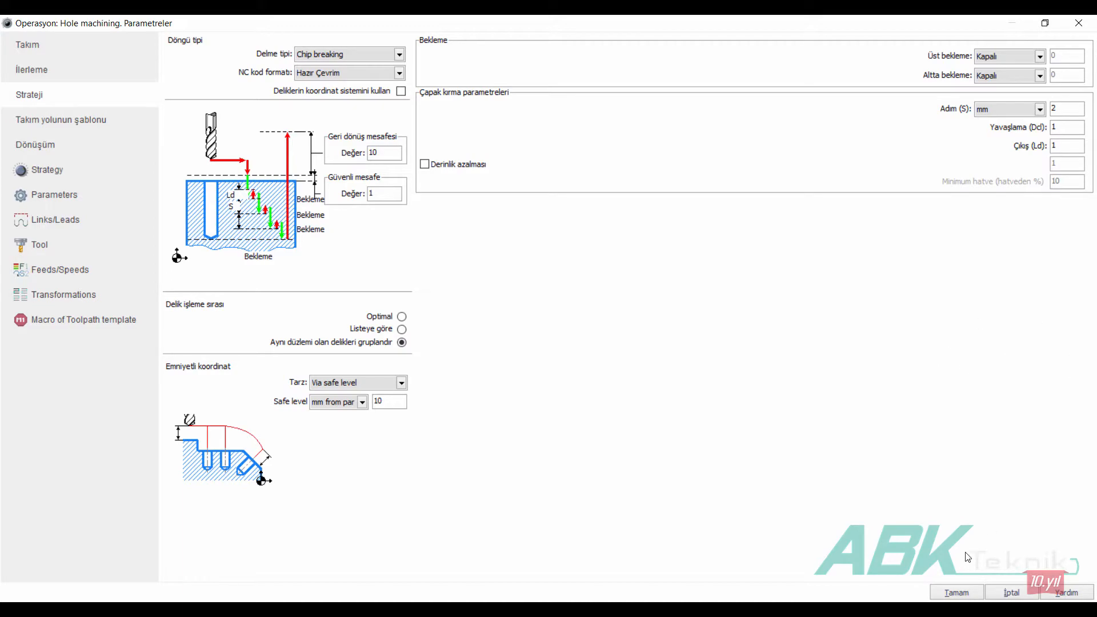
pyautogui.click(958, 593)
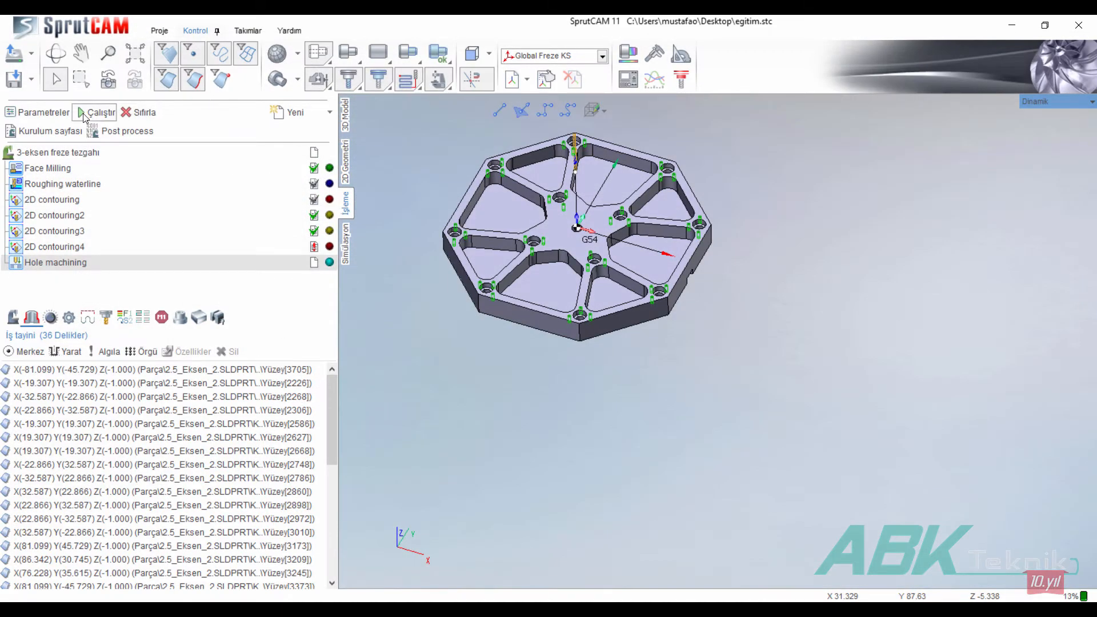
# - Recalculate the chip-breaking toolpath of the Hole machining operation and start its simulation, watching the drill up close at the first hole
pyautogui.click(92, 112)
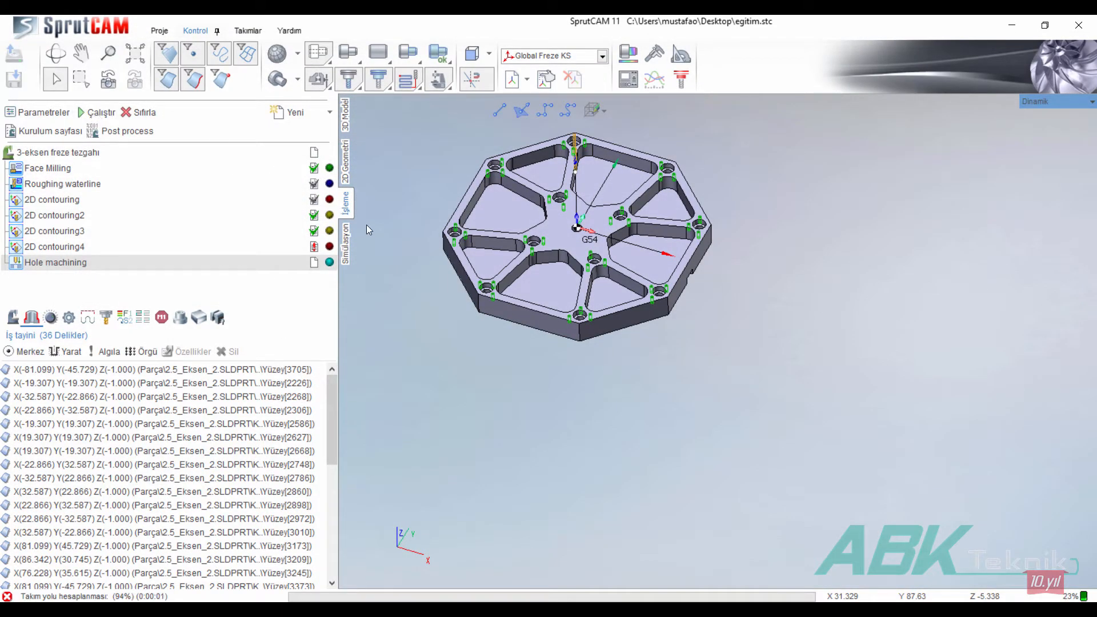
pyautogui.click(350, 243)
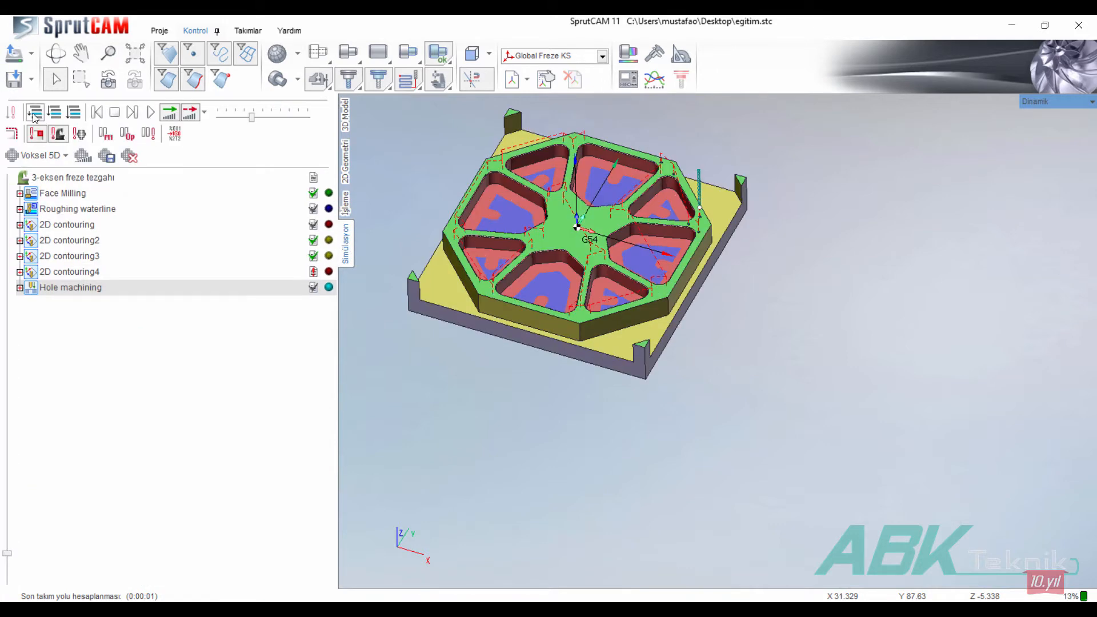
pyautogui.click(53, 113)
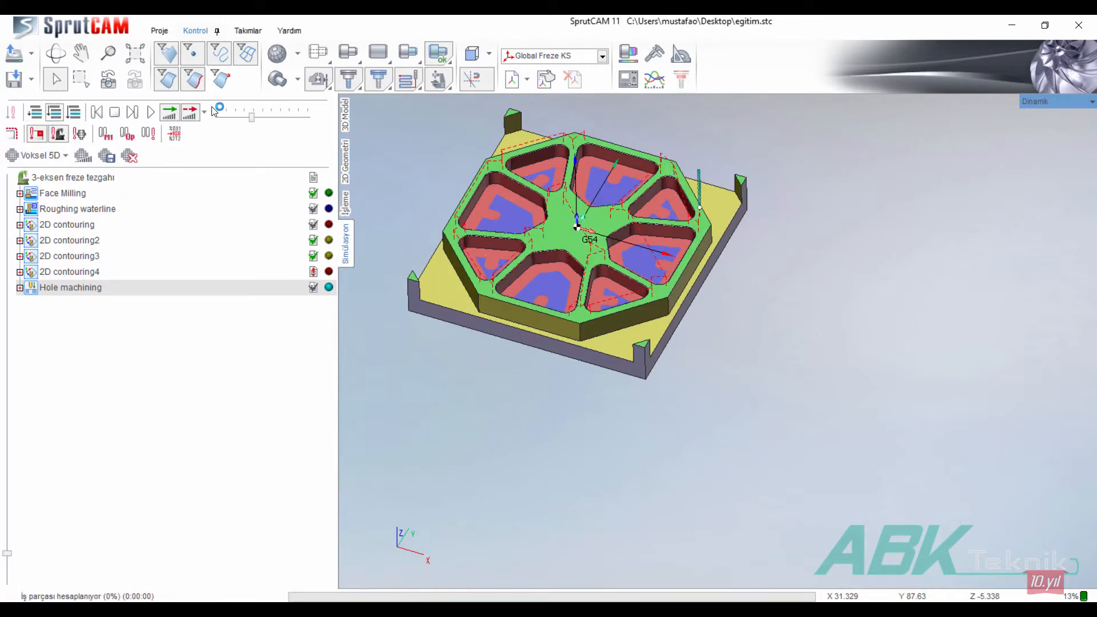
pyautogui.click(150, 113)
pyautogui.scroll(10, 730, 228)
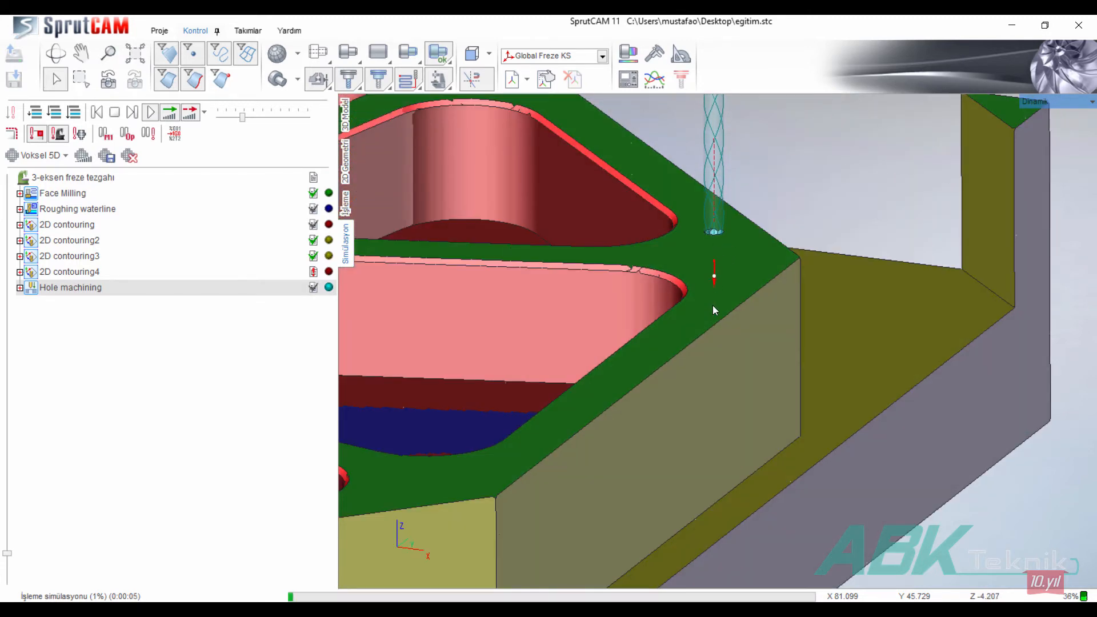
# - Raise the simulation speed to maximum, run the chip-breaking drilling through all remaining holes, and inspect the drilled plate
pyautogui.click(253, 118)
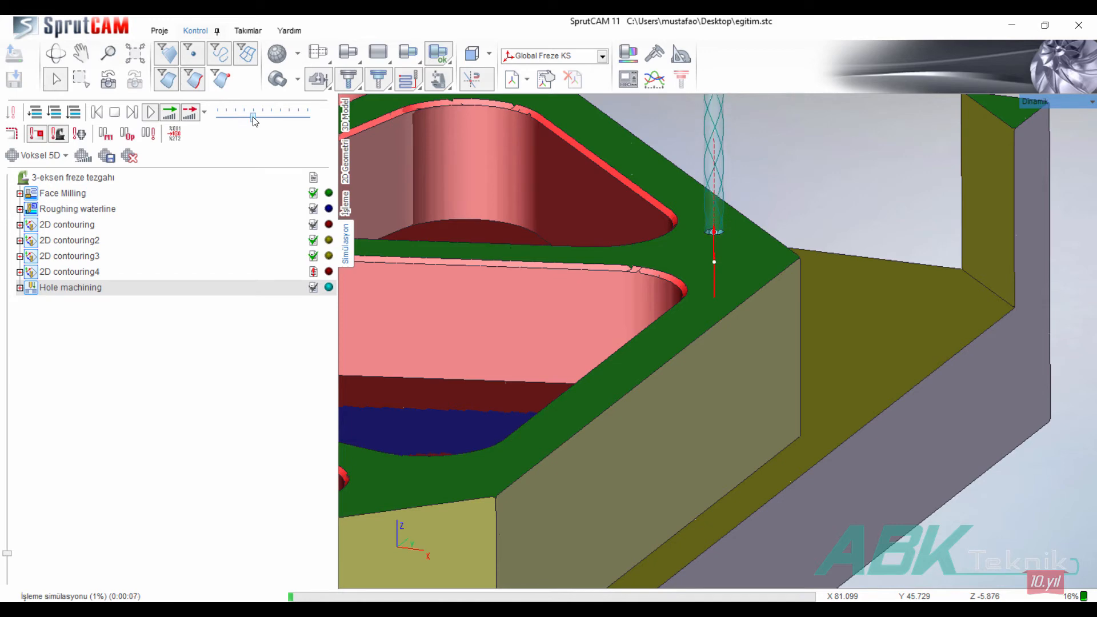
pyautogui.scroll(-8, 775, 288)
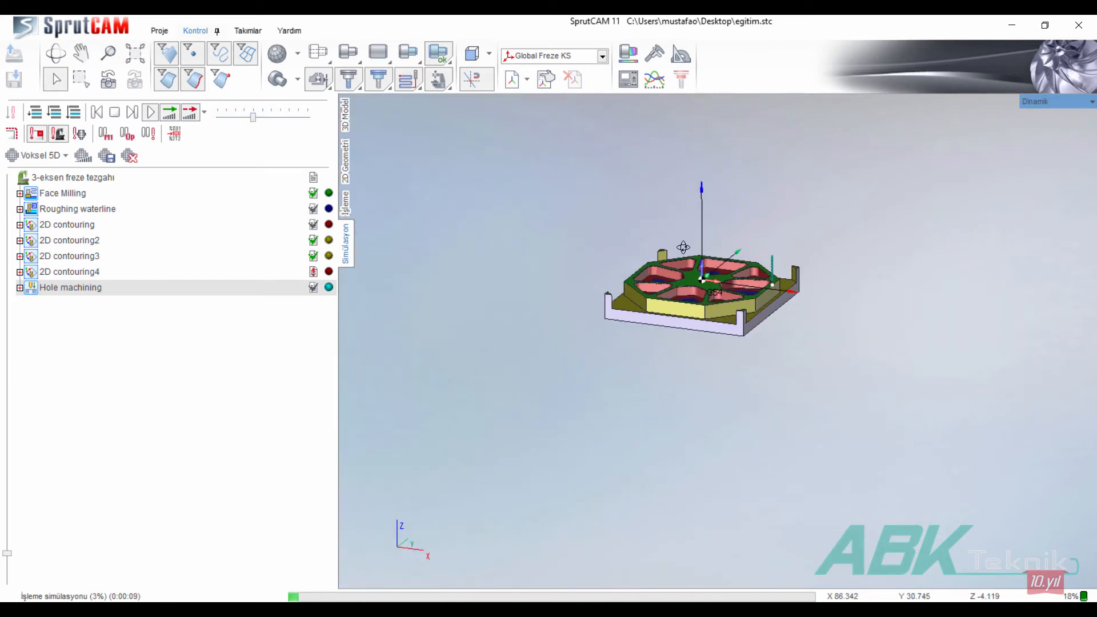
pyautogui.moveTo(683, 248); pyautogui.dragTo(675, 273, button='middle')
pyautogui.moveTo(255, 119); pyautogui.dragTo(313, 123)
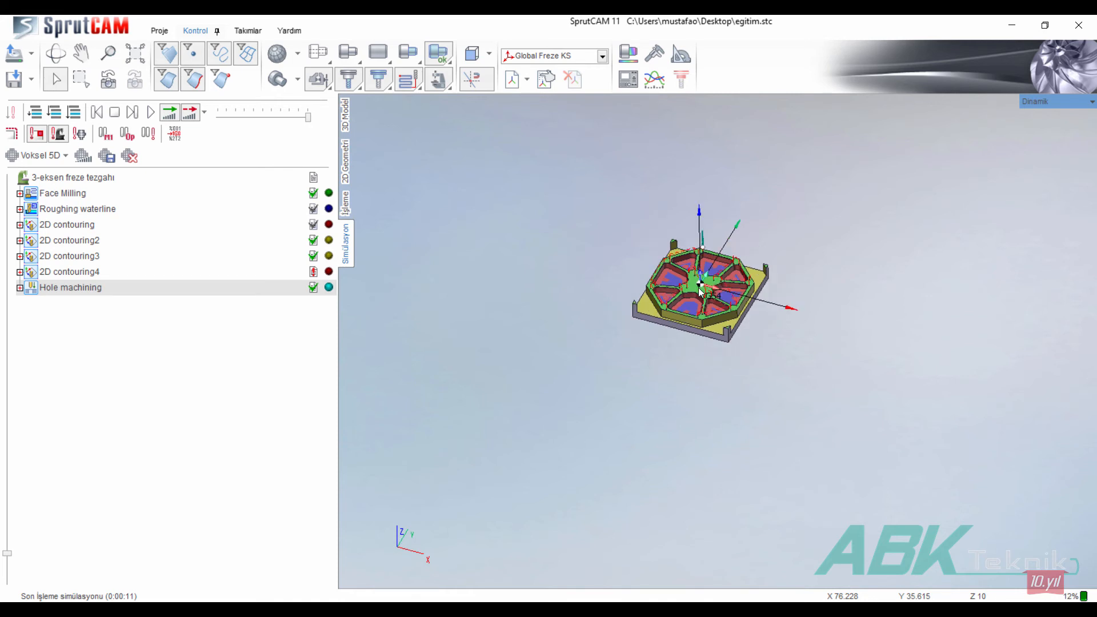
pyautogui.scroll(5, 694, 286)
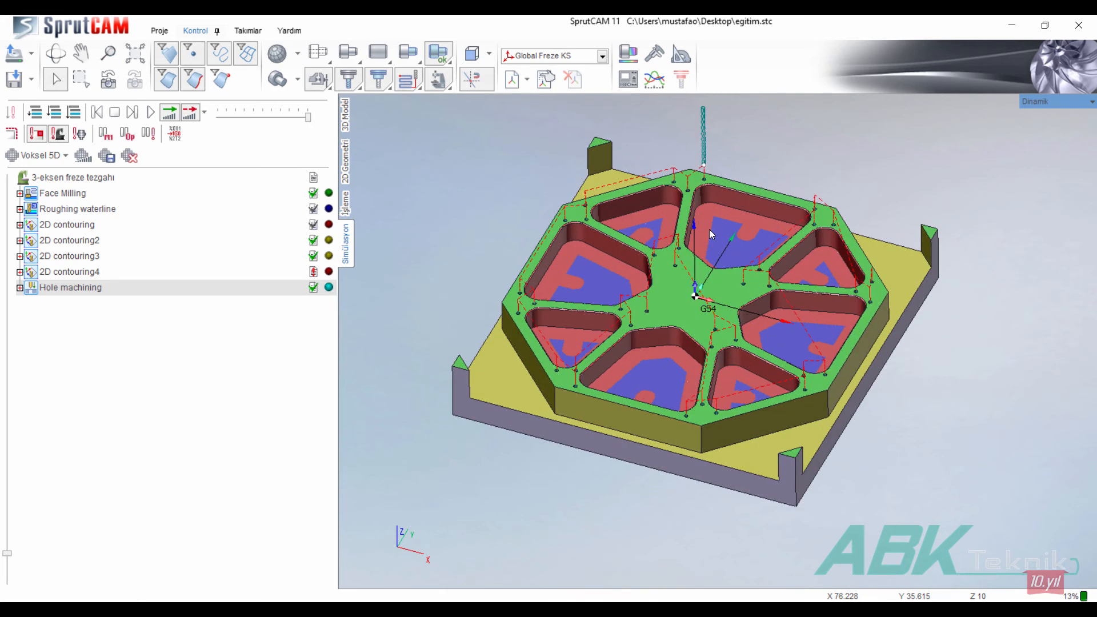